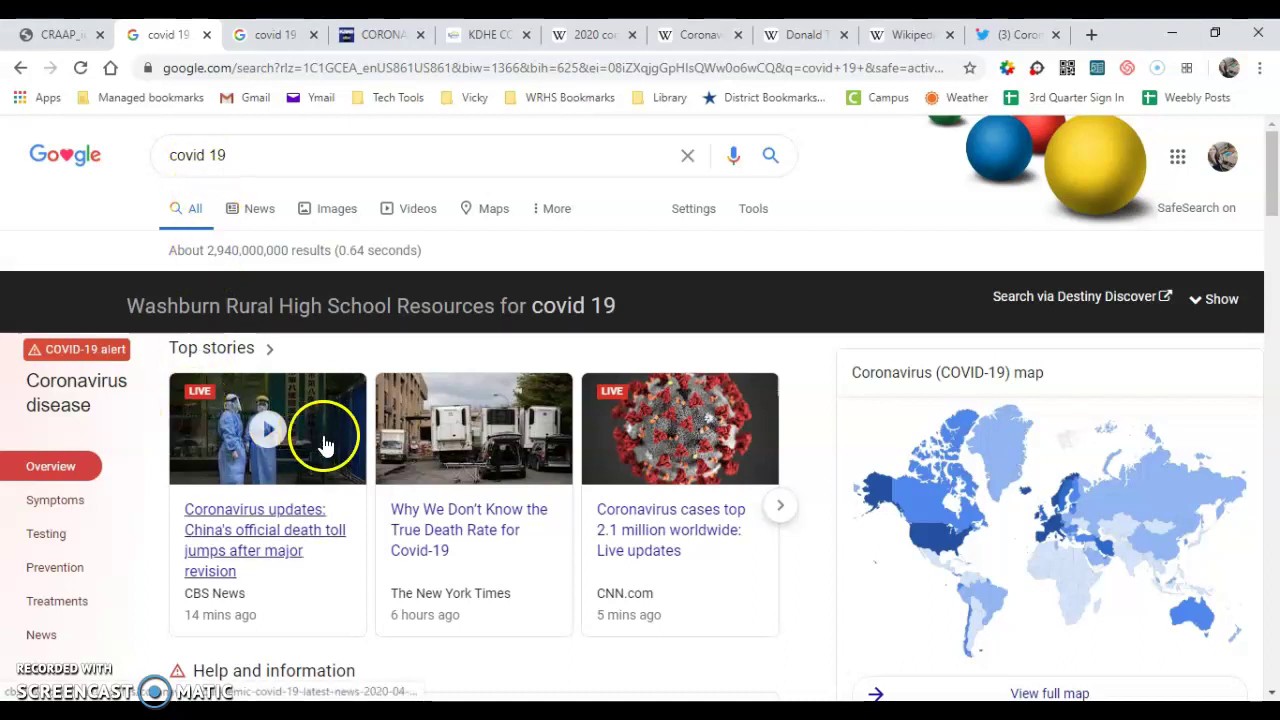
- Examine the "covid 19" search results, from the top stories and help links down to the health authorities' tweets
scroll(826, 575, "down", 1)
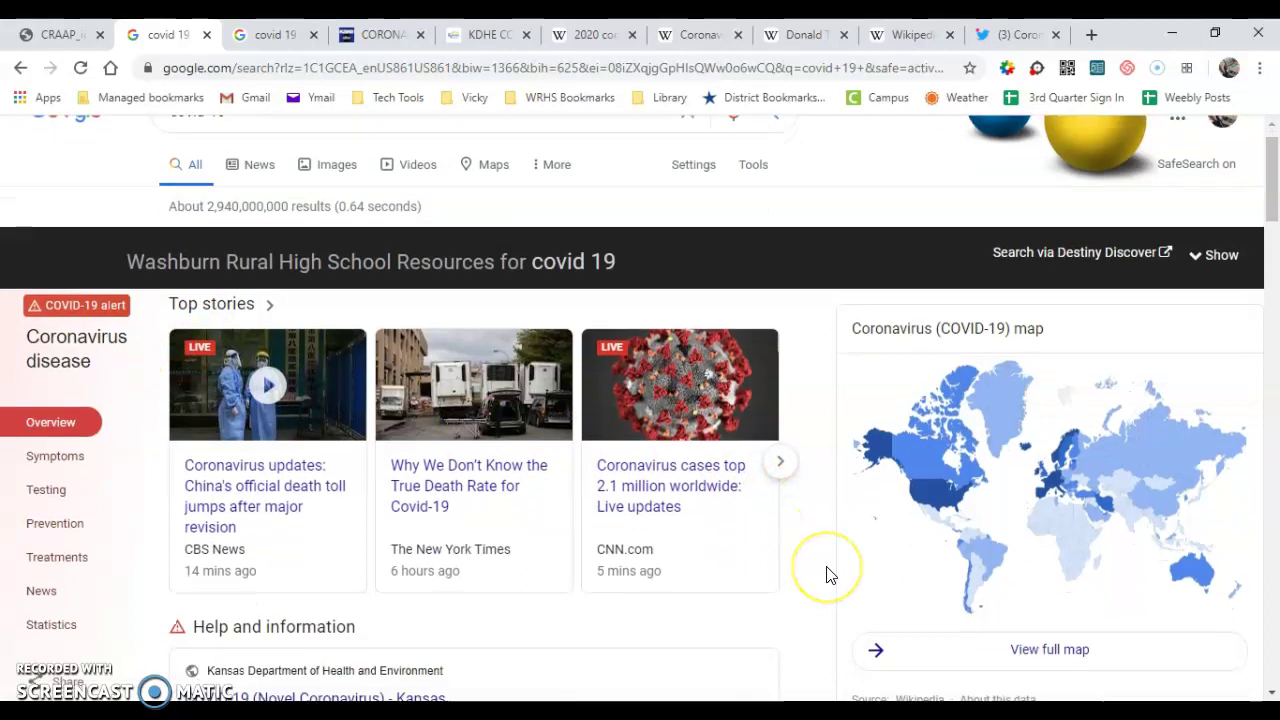
scroll(826, 575, "down", 1)
scroll(826, 575, "down", 3)
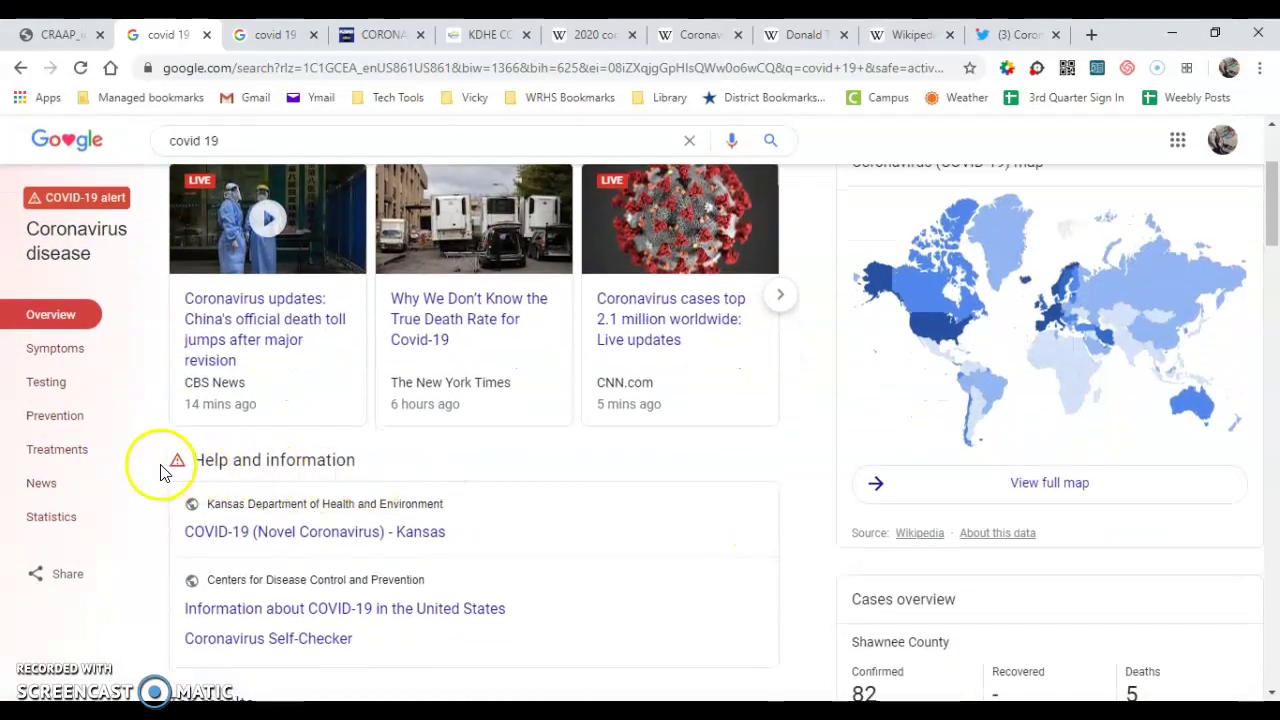
scroll(600, 574, "down", 6)
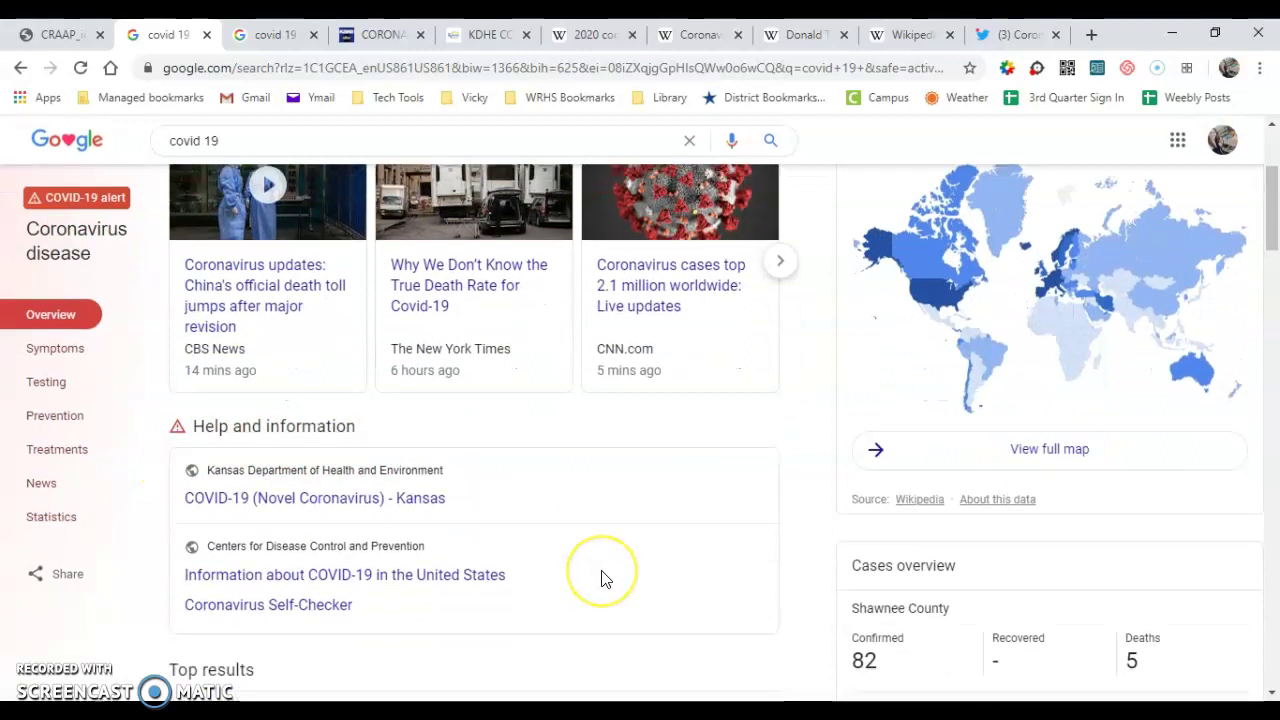
scroll(602, 578, "down", 5)
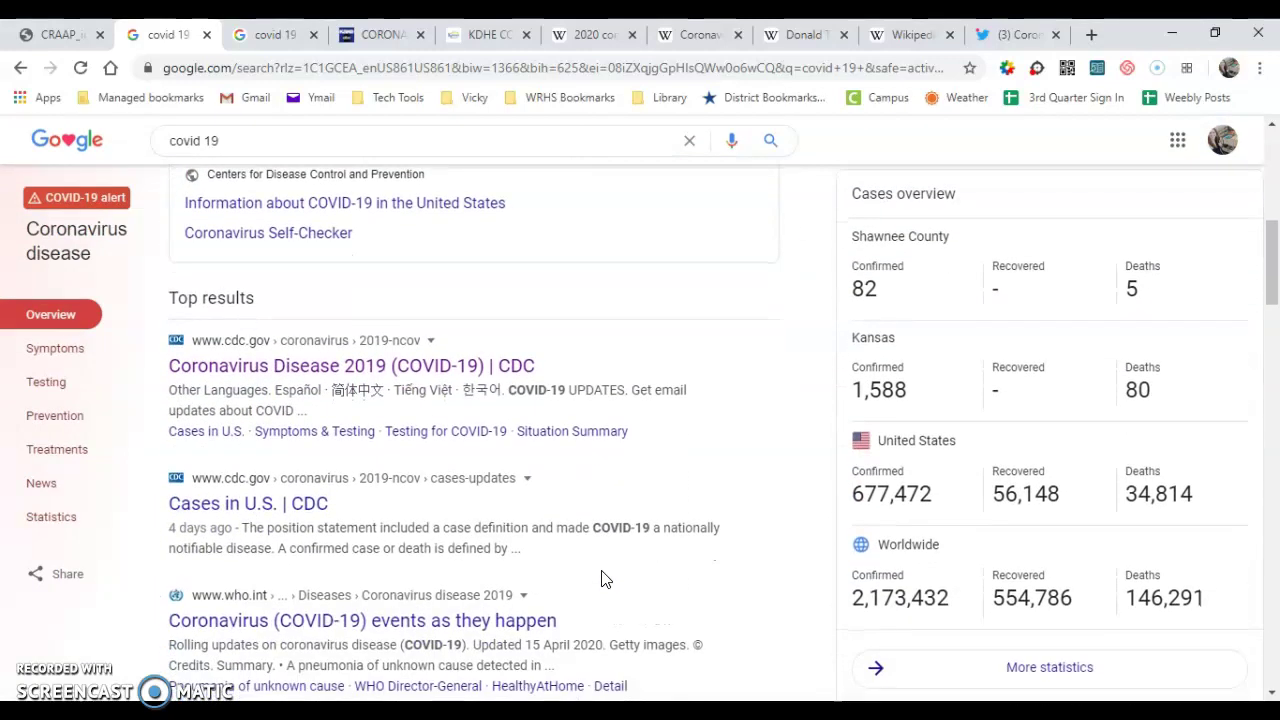
scroll(603, 578, "down", 5)
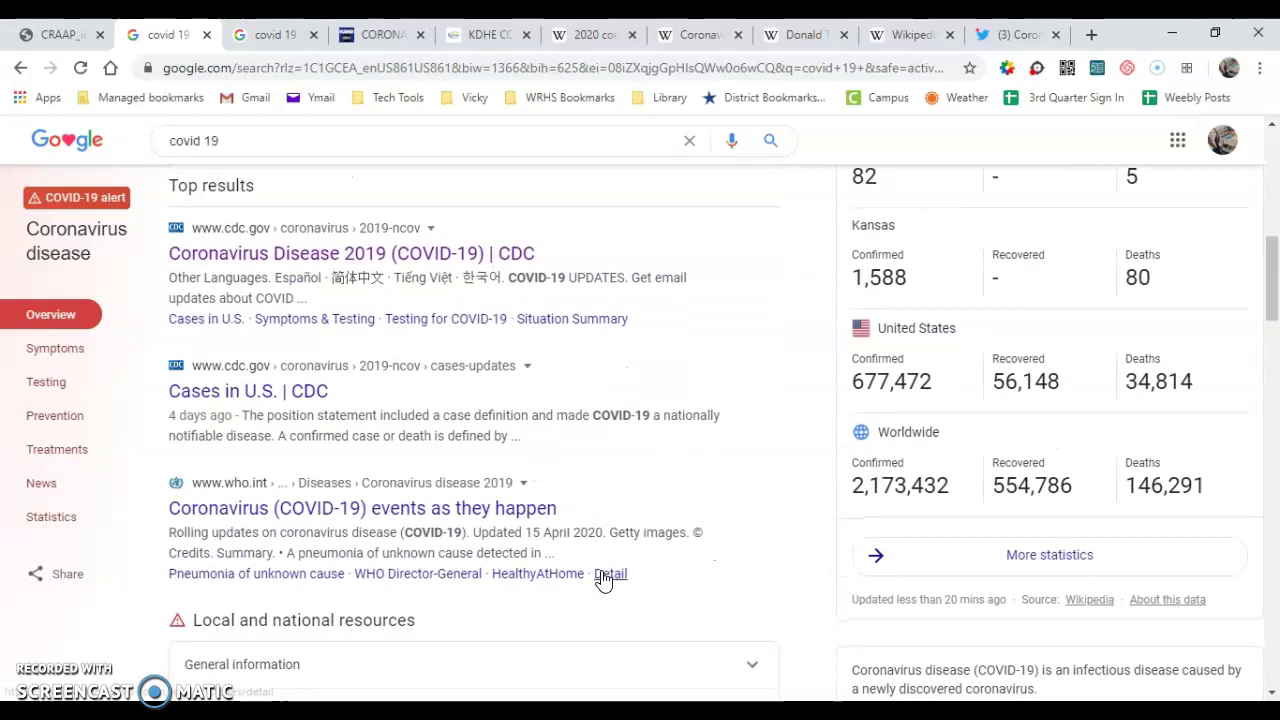
scroll(603, 578, "down", 4)
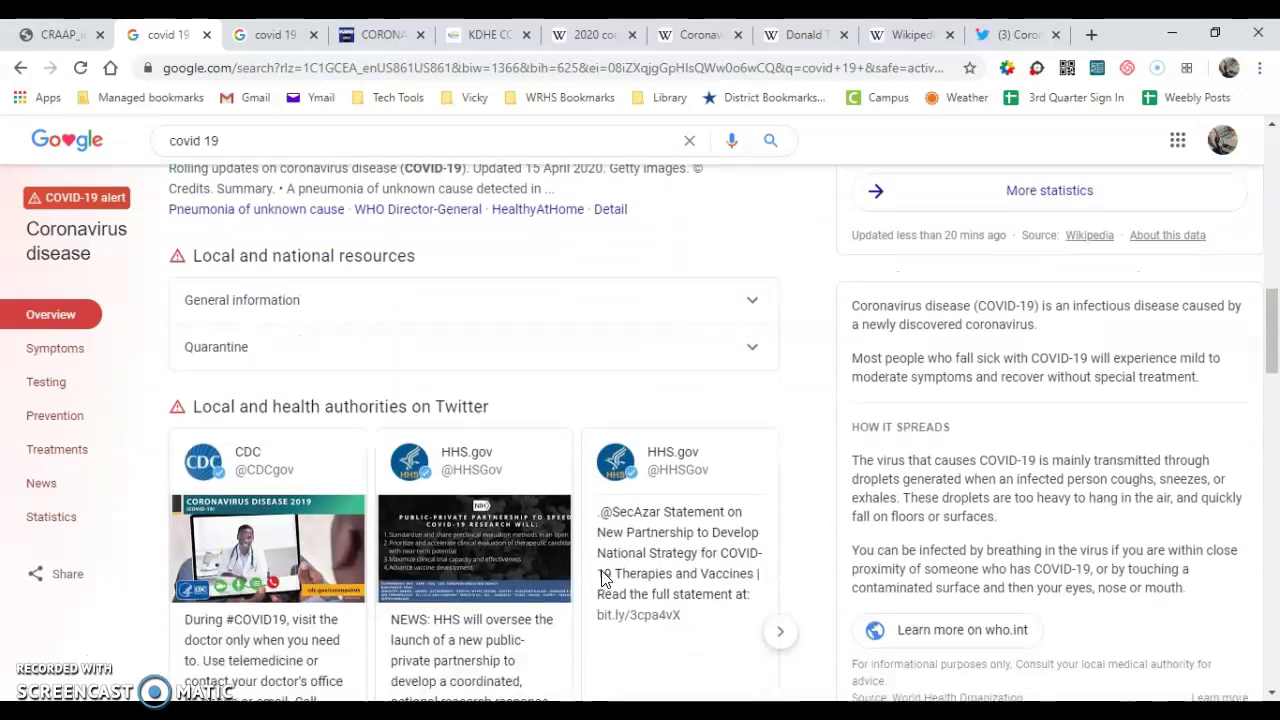
scroll(605, 580, "up", 3)
scroll(603, 578, "up", 10)
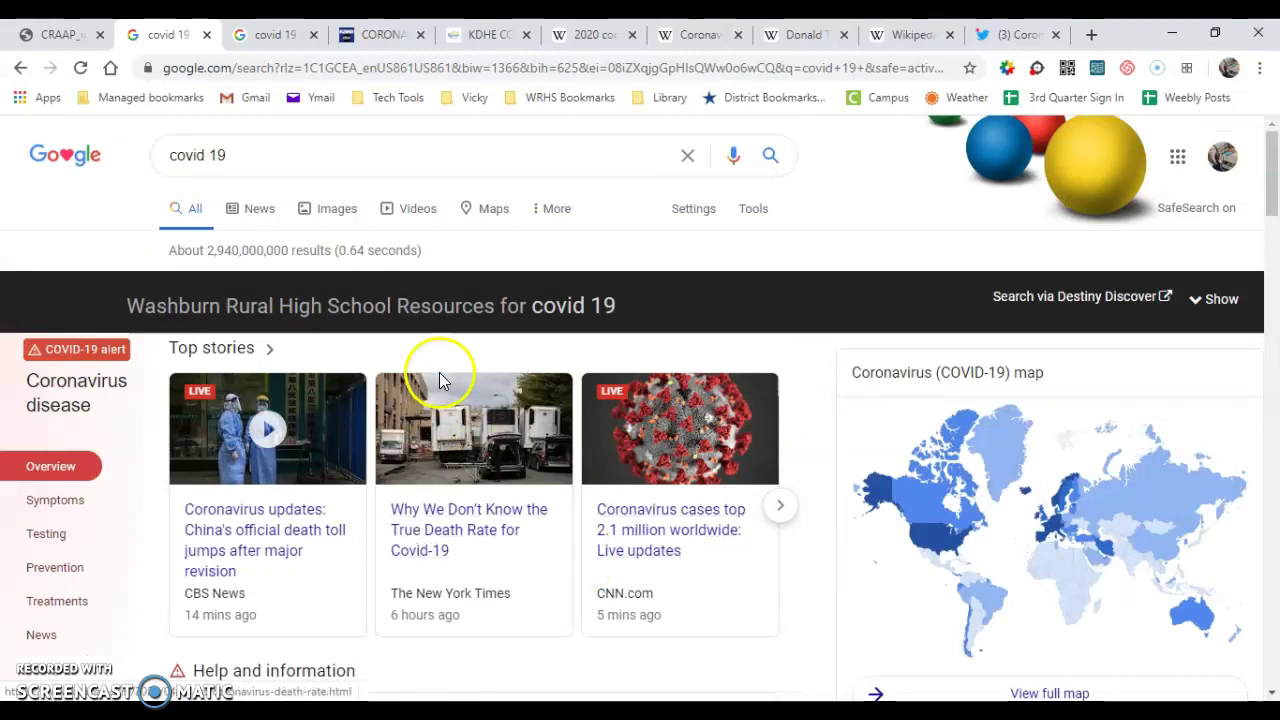
- Close the general "covid 19" results and bring up the KAKE stimulus-check article to check its headline, dates and byline
left_click(207, 36)
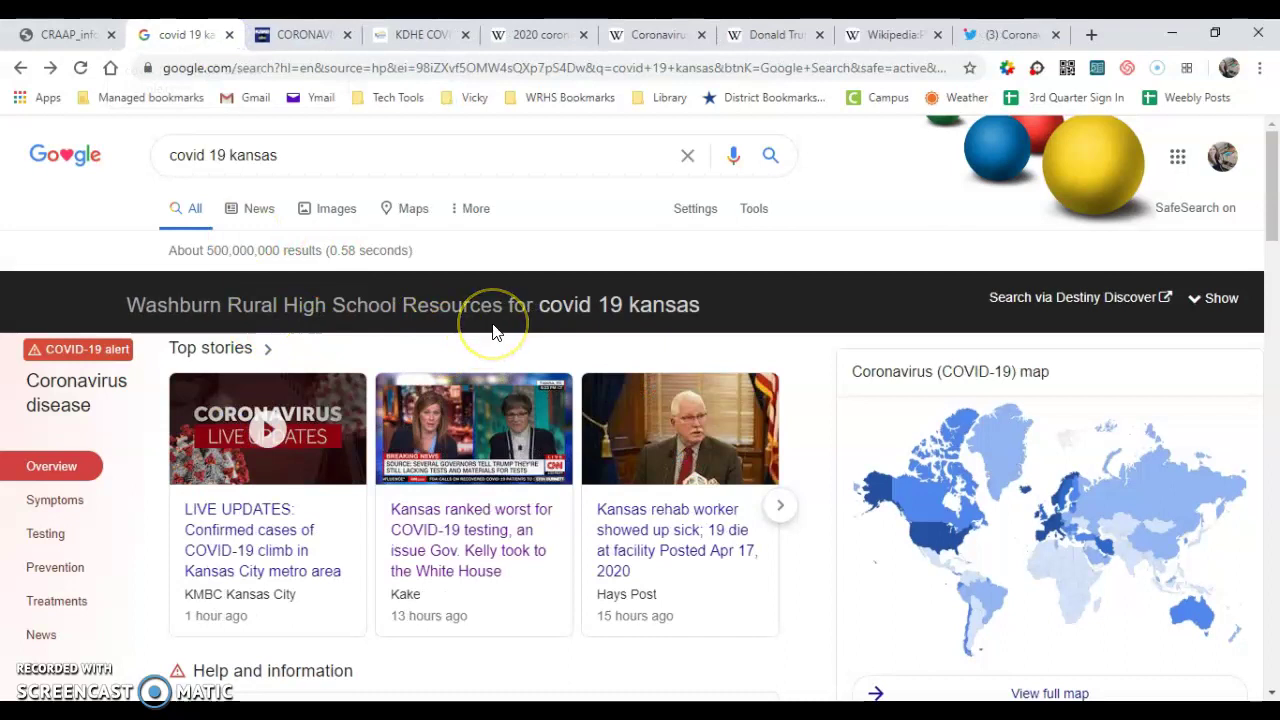
left_click(289, 35)
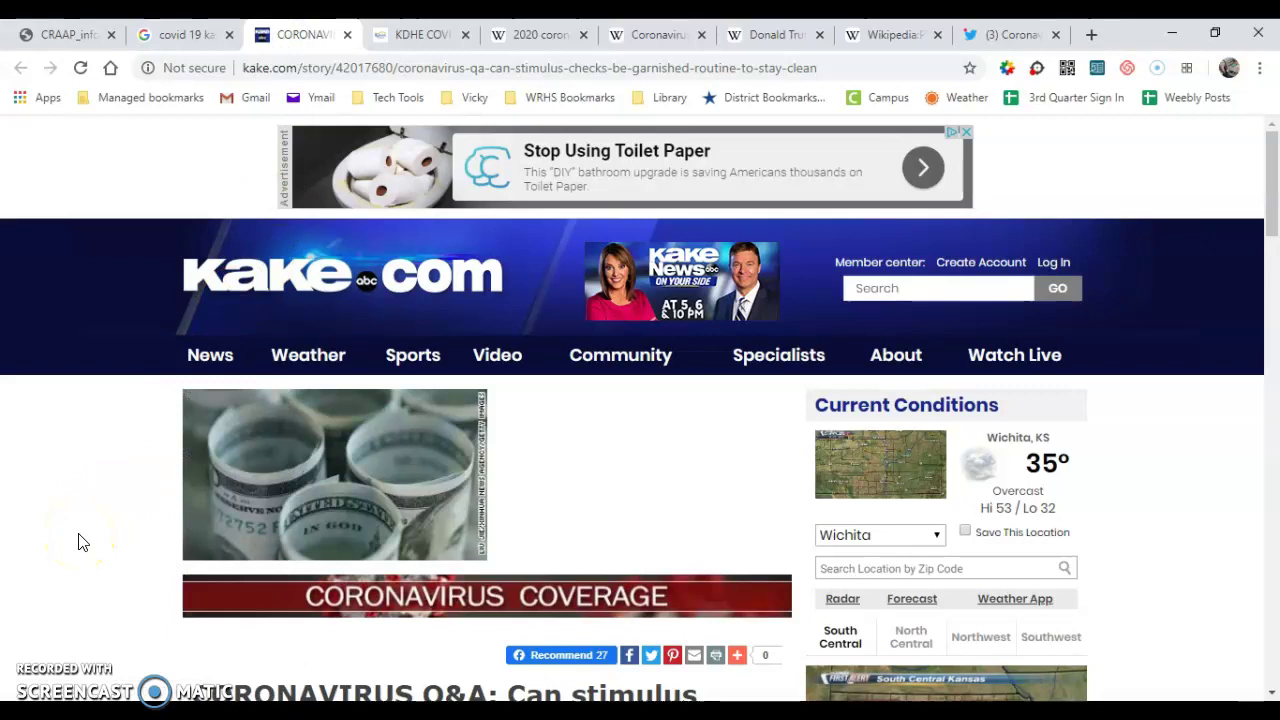
scroll(83, 542, "down", 4)
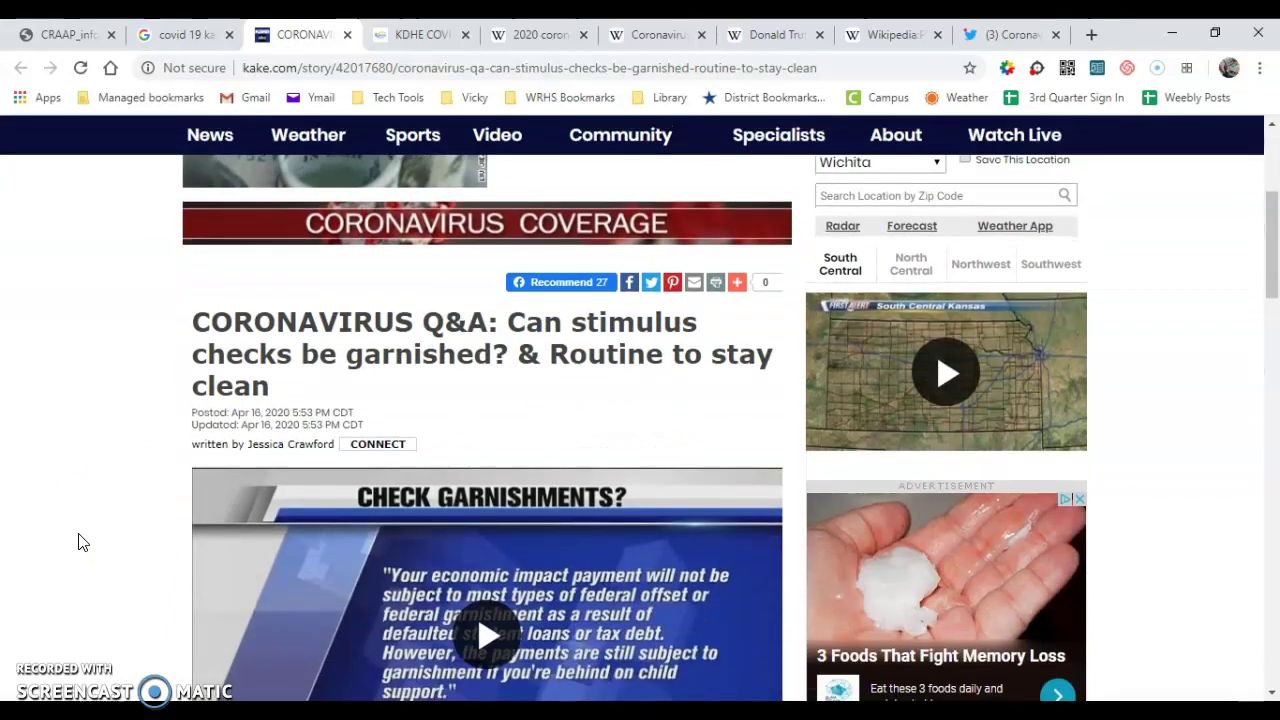
scroll(83, 542, "down", 3)
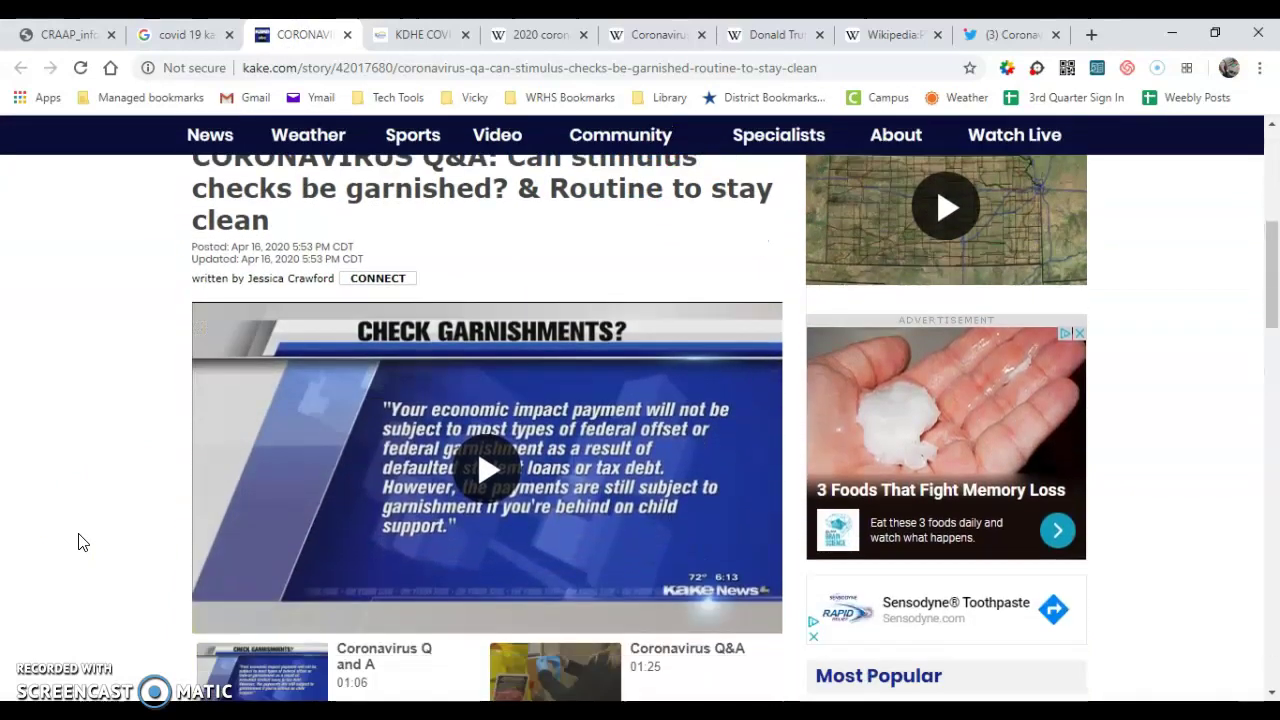
scroll(83, 542, "down", 2)
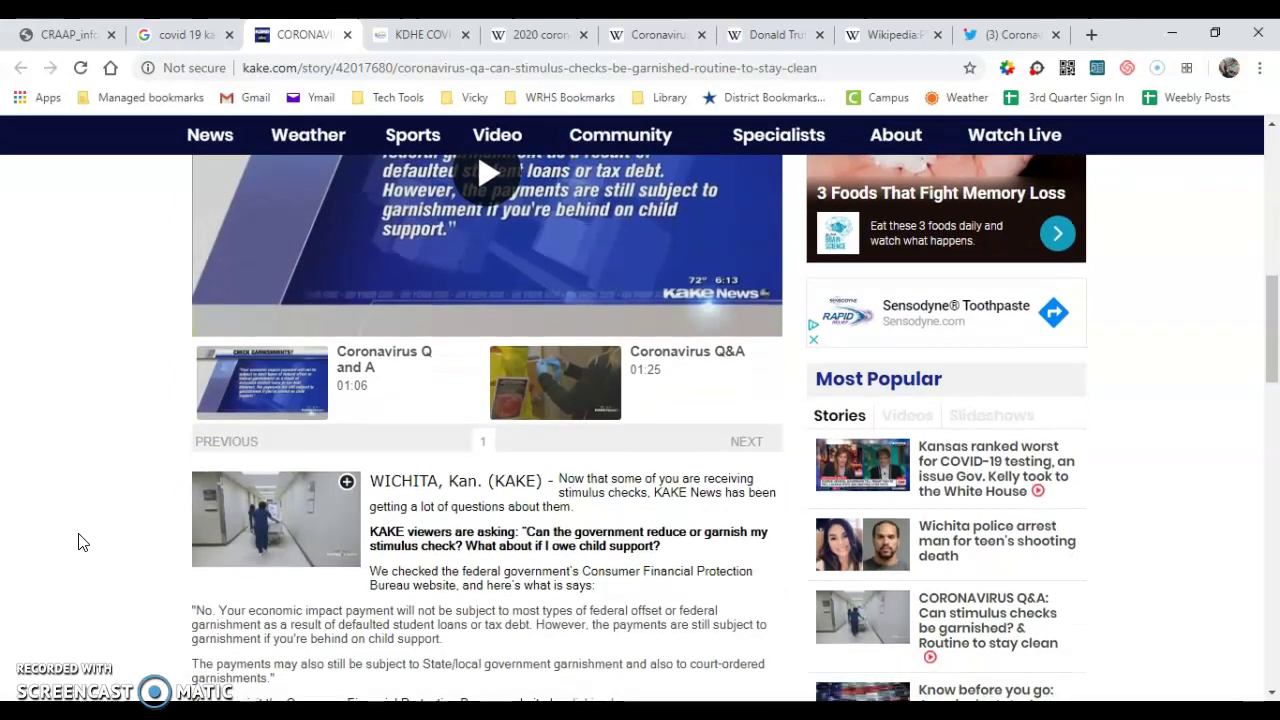
scroll(83, 542, "up", 3)
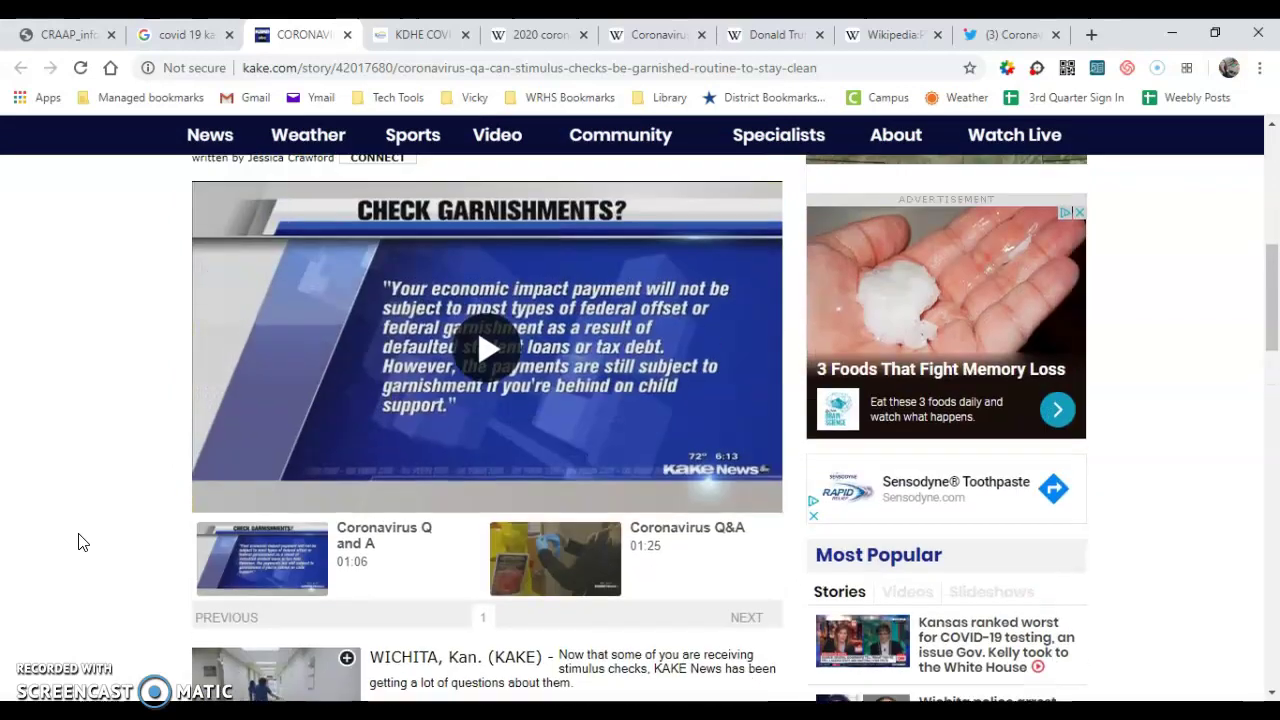
scroll(83, 542, "up", 1)
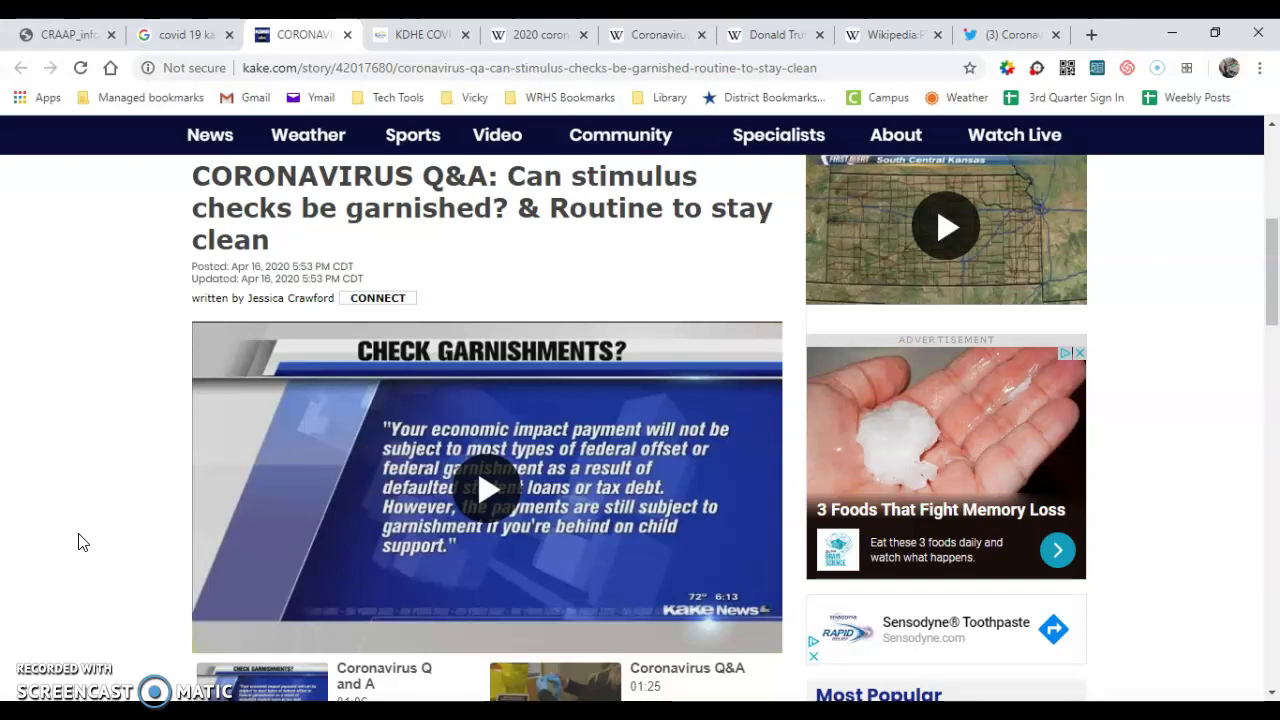
- Read through the KAKE article's body for its cited sources, linked website and quoted expert, and return to its beginning
scroll(83, 542, "down", 4)
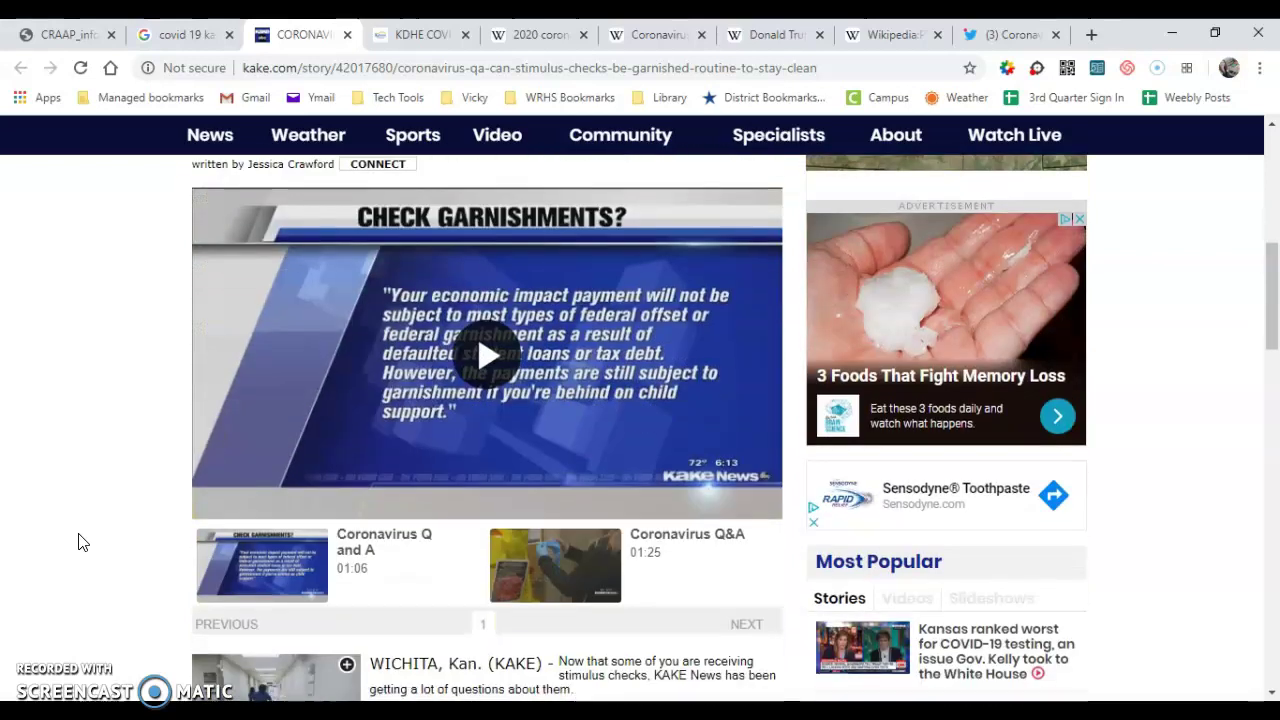
scroll(83, 542, "down", 2)
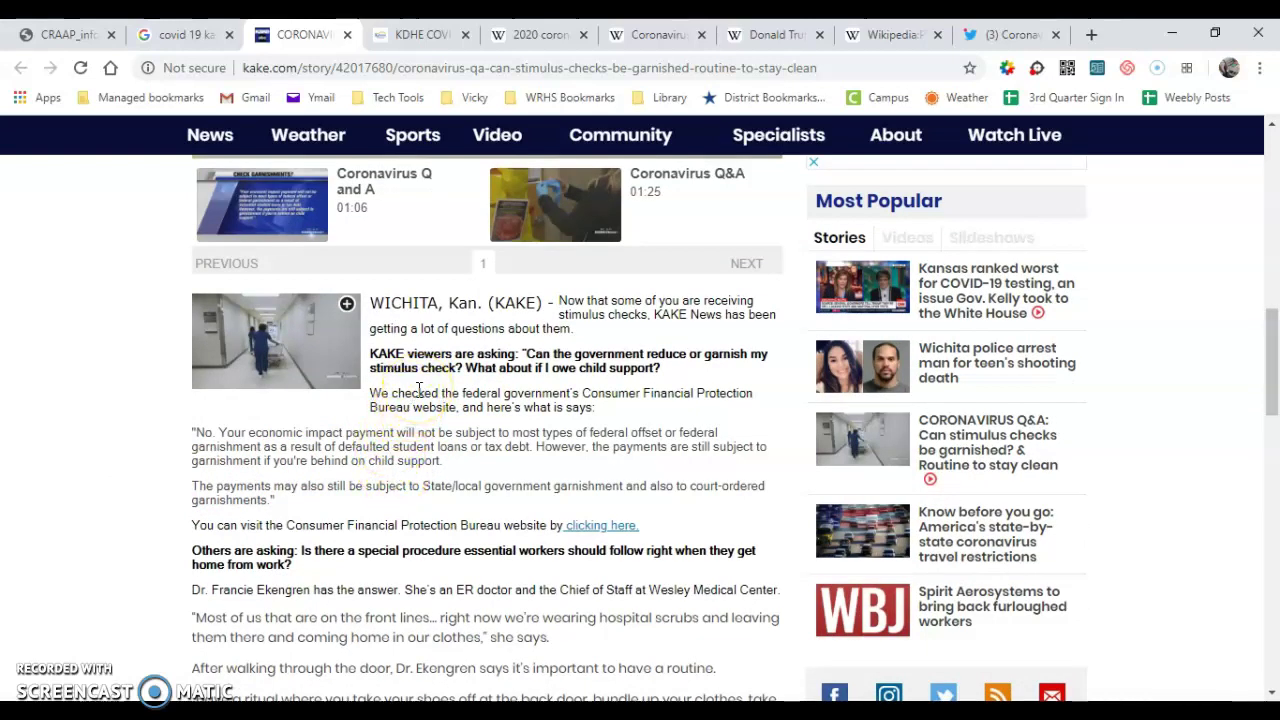
scroll(473, 467, "down", 1)
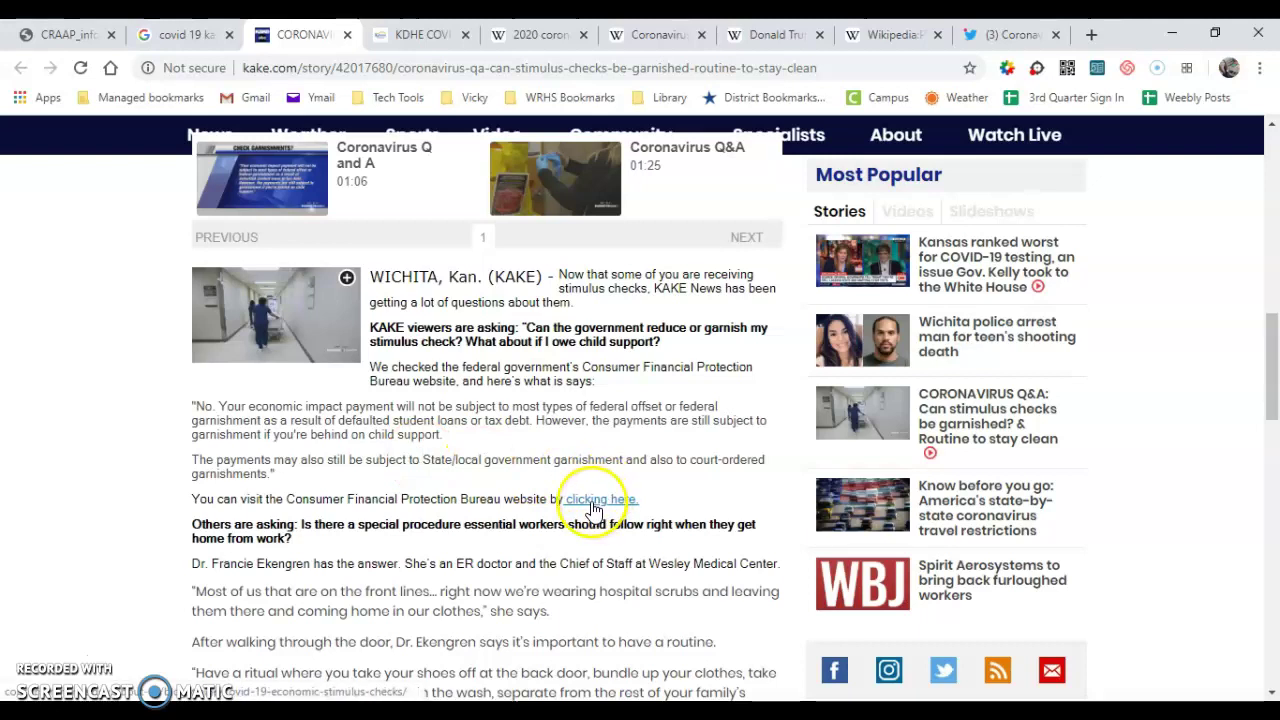
scroll(588, 525, "down", 2)
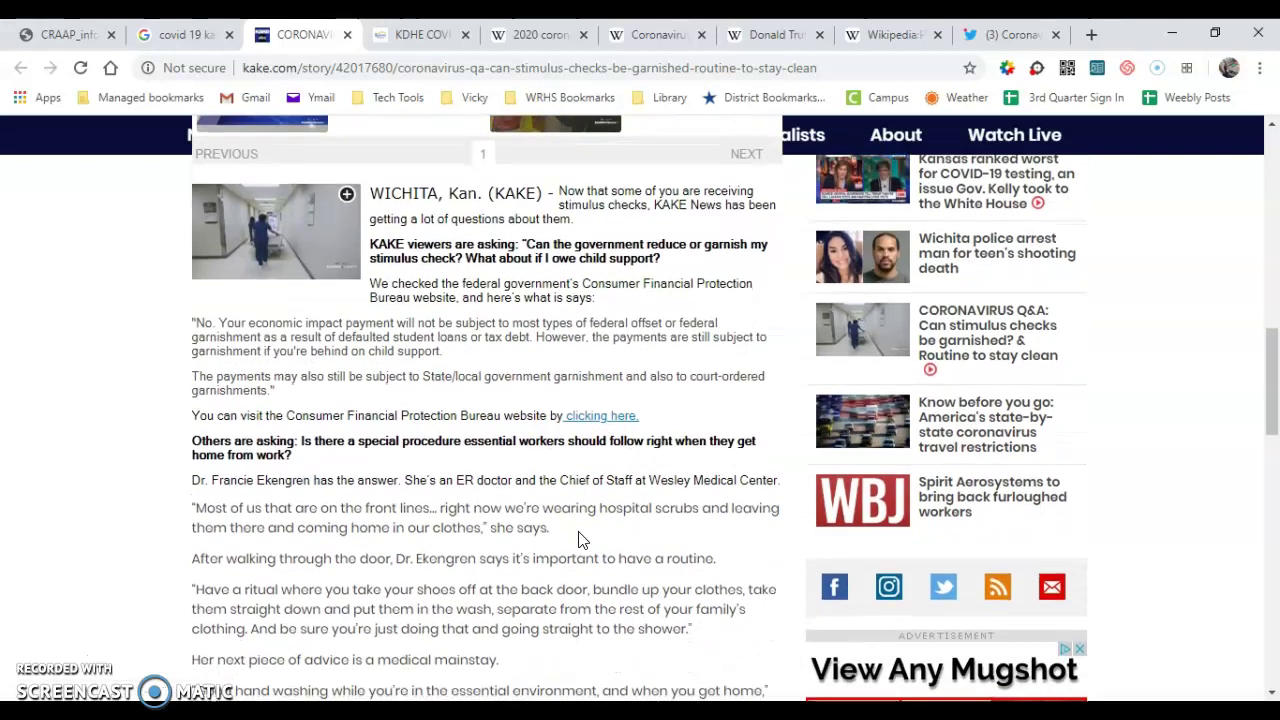
scroll(582, 540, "down", 1)
scroll(580, 532, "down", 1)
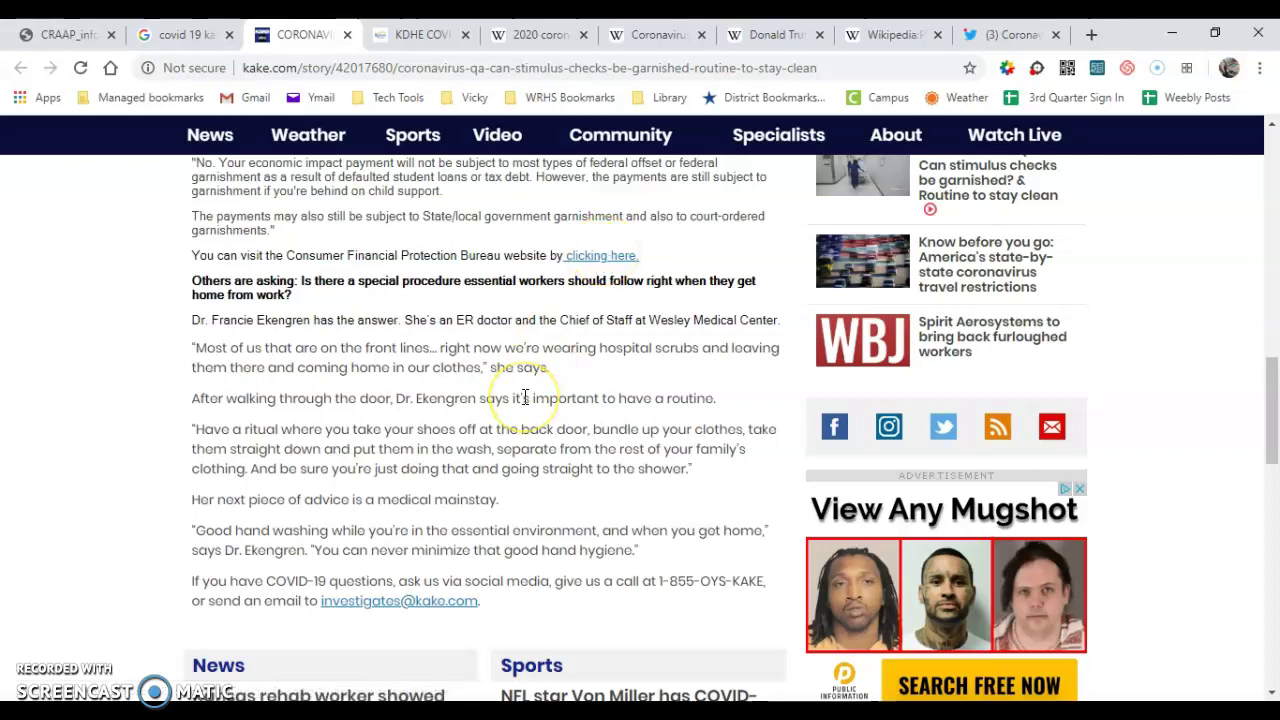
scroll(525, 397, "up", 2)
scroll(525, 397, "up", 3)
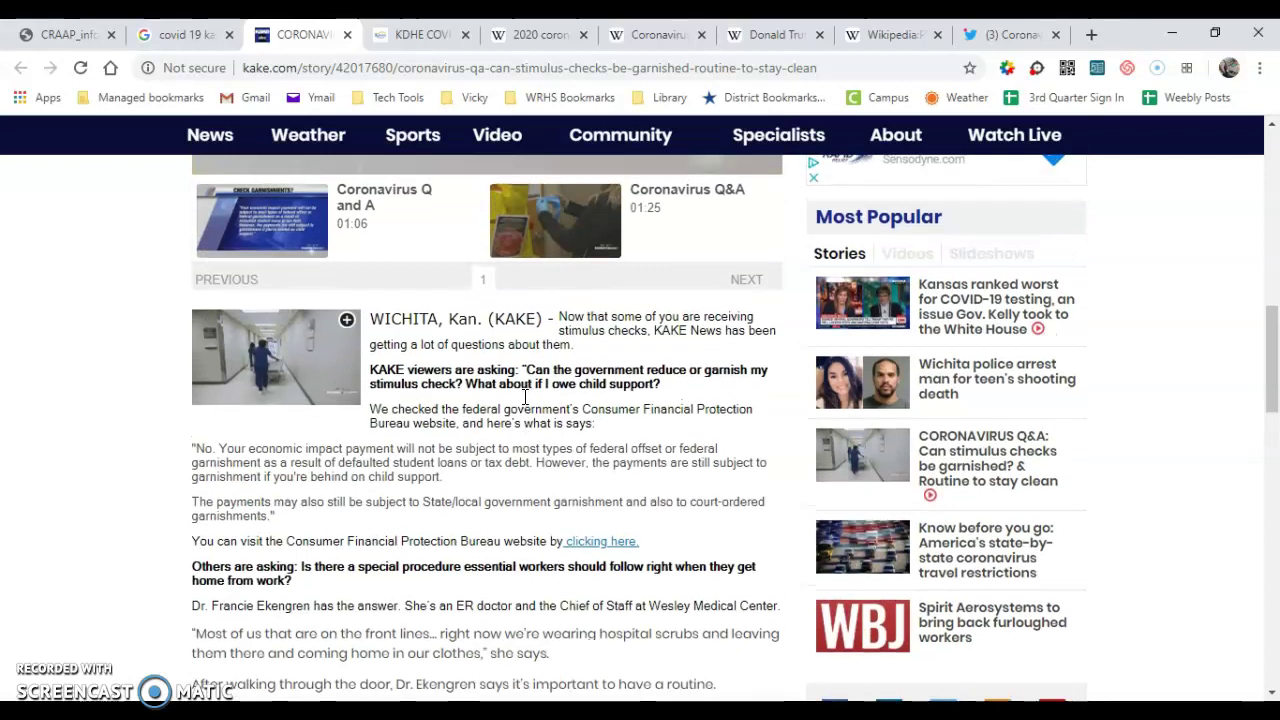
scroll(525, 397, "up", 3)
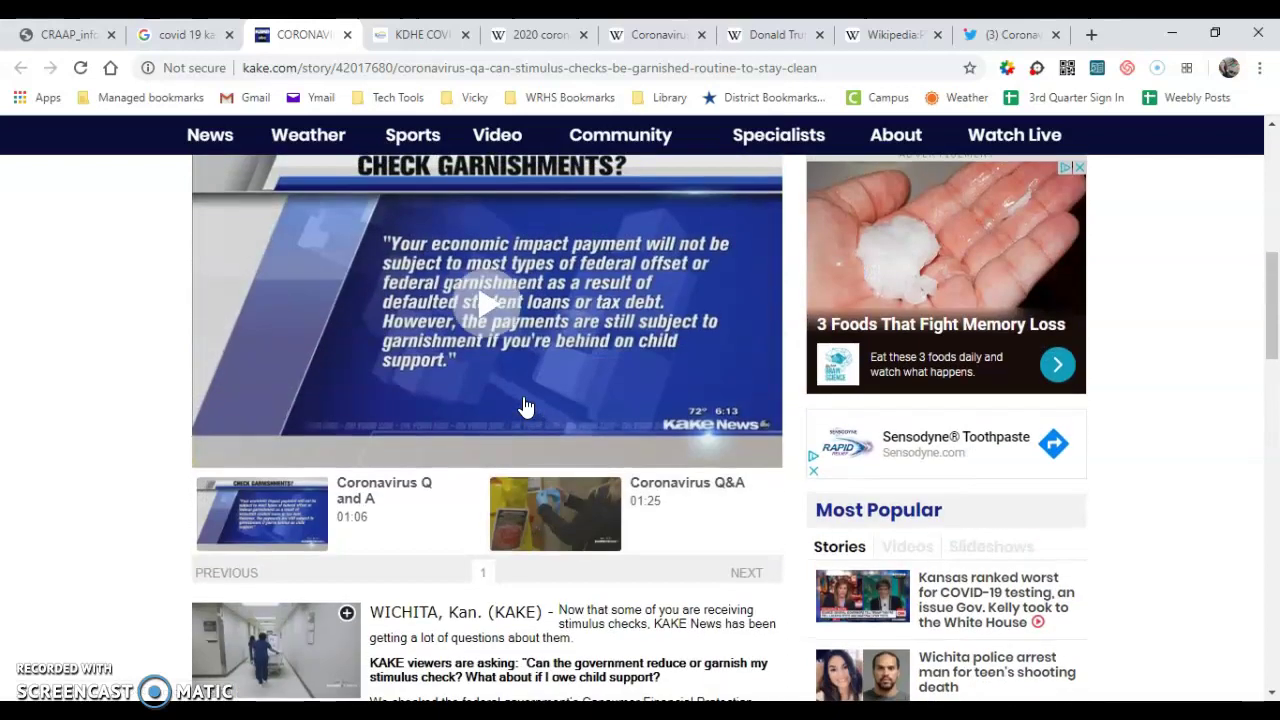
left_click(255, 423)
left_click(103, 388)
scroll(104, 391, "up", 3)
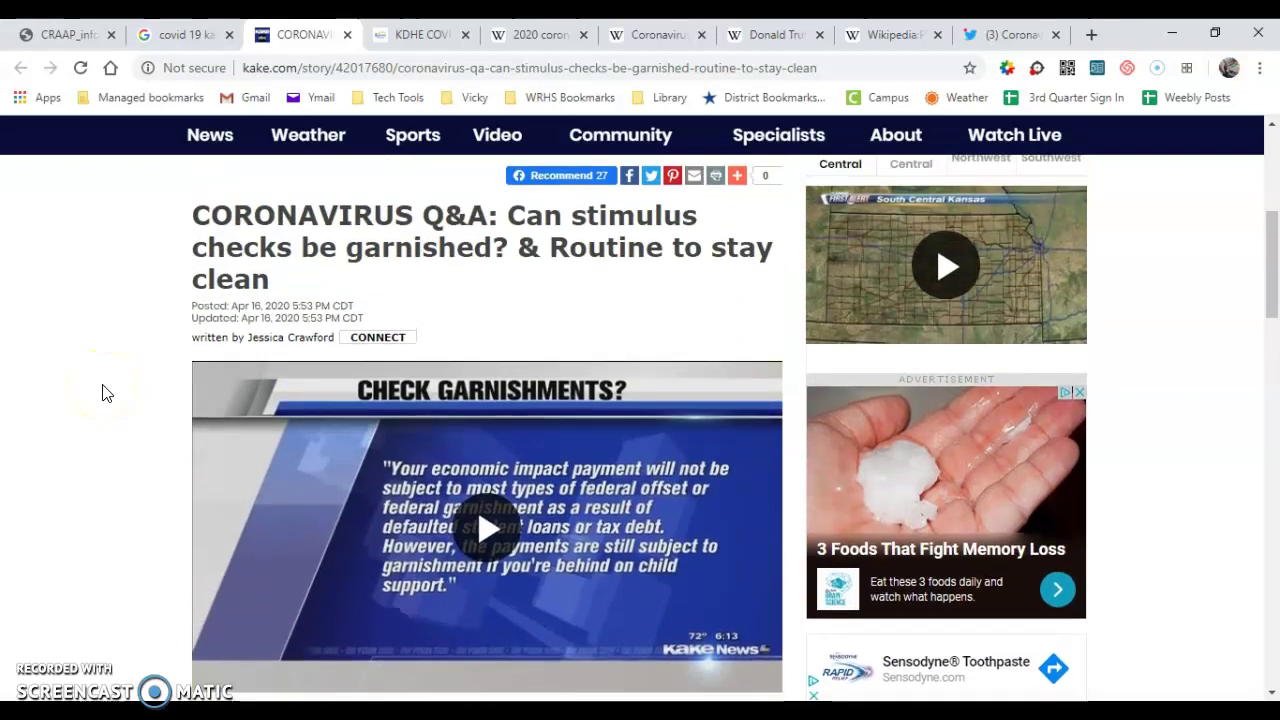
scroll(104, 392, "up", 2)
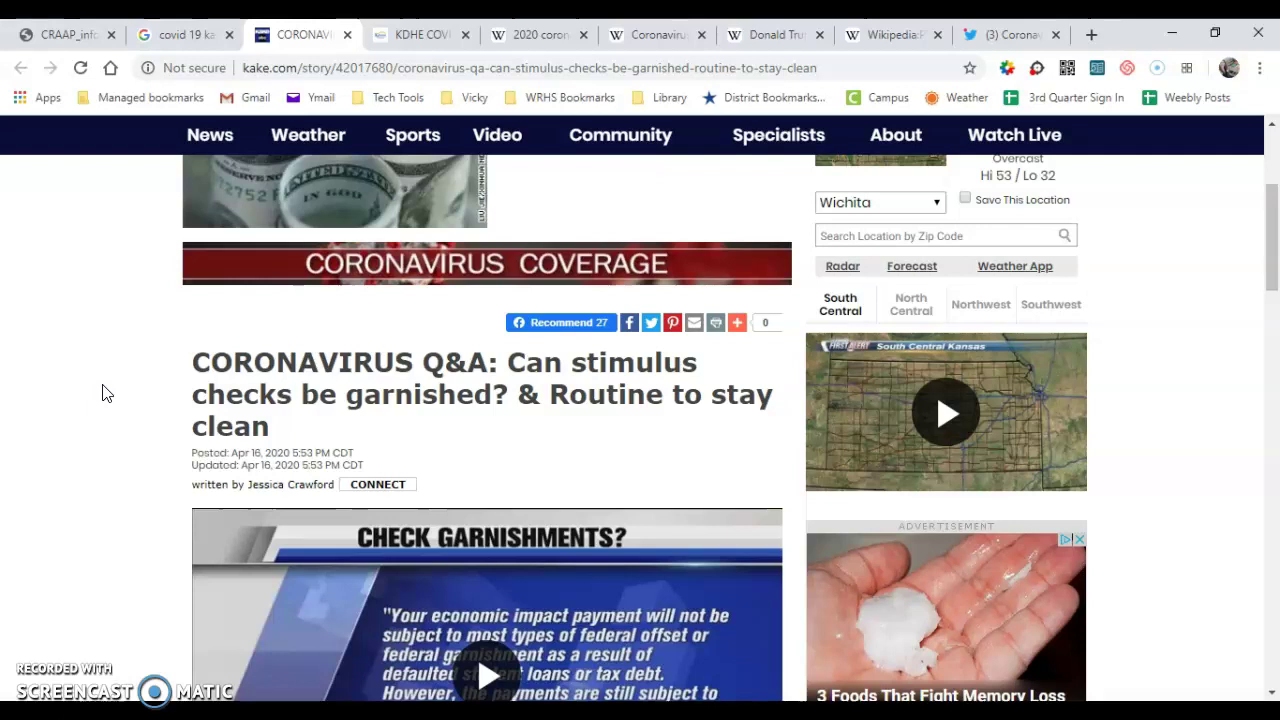
scroll(104, 392, "down", 1)
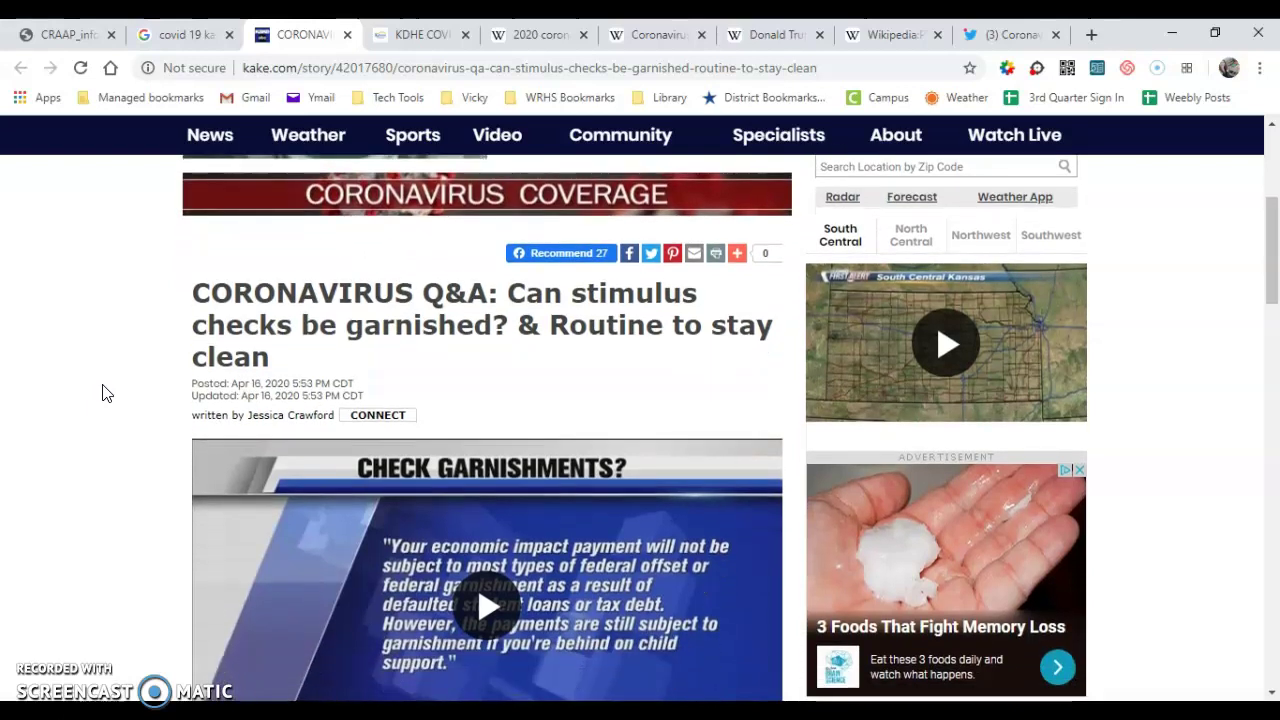
scroll(104, 392, "up", 4)
scroll(104, 392, "up", 1)
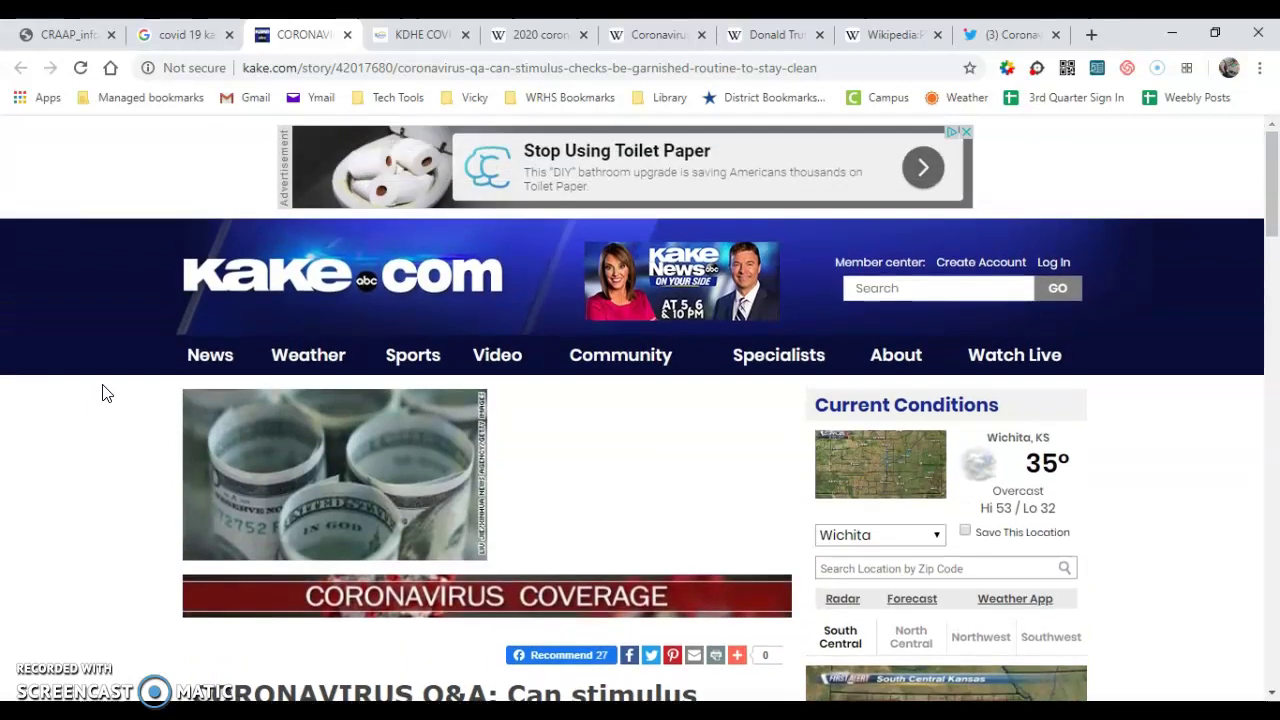
- Run the MyBib Citation Generator on the KAKE article, expand its credibility rating explanation, and close it
left_click(1261, 67)
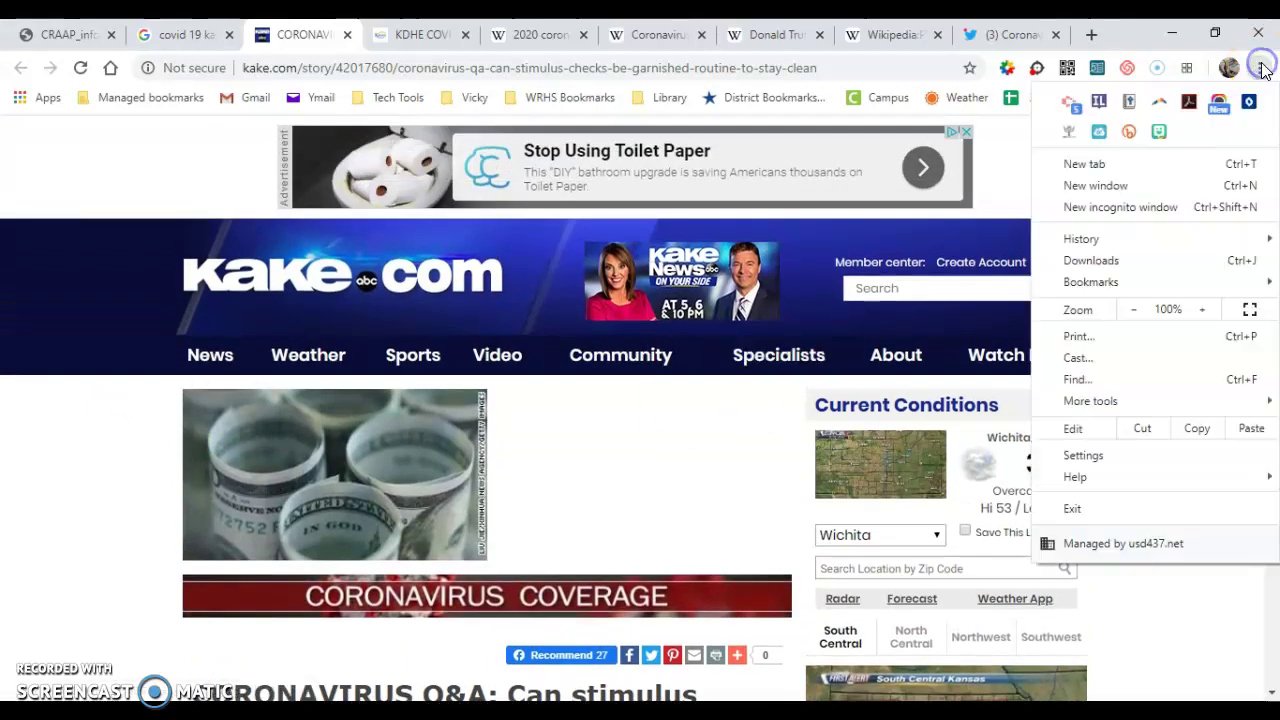
left_click(1129, 101)
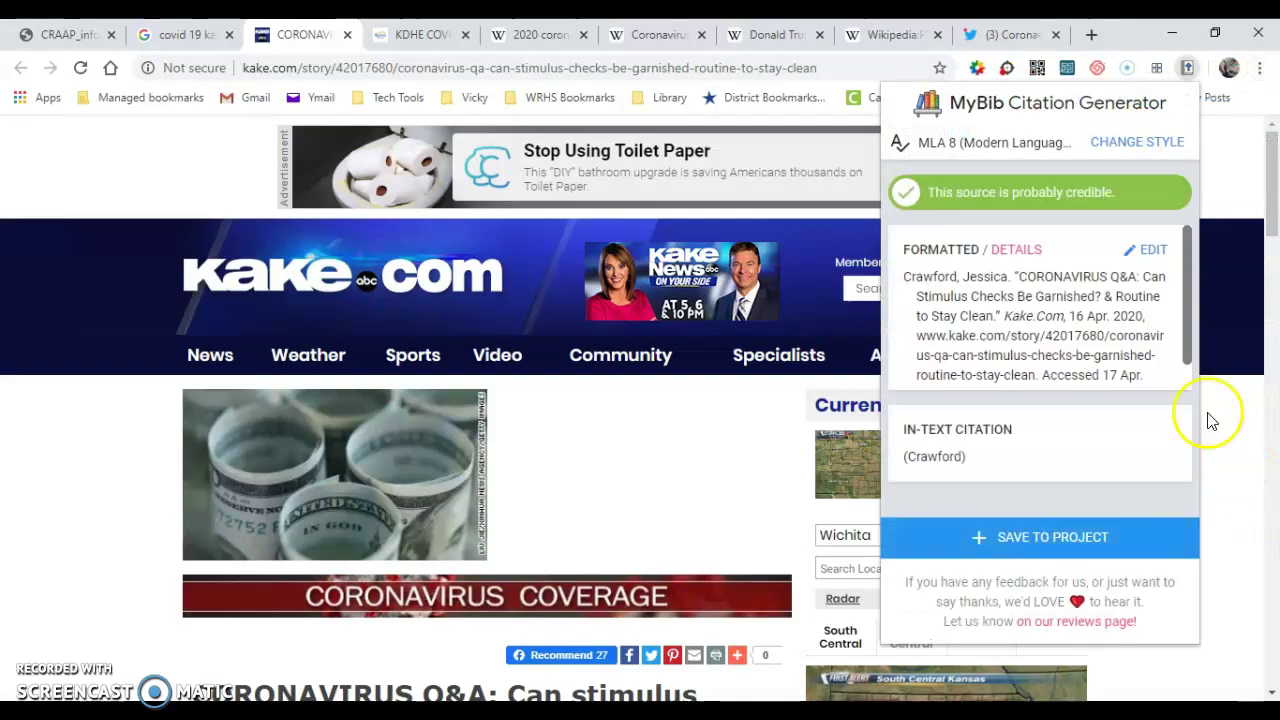
left_click(1061, 211)
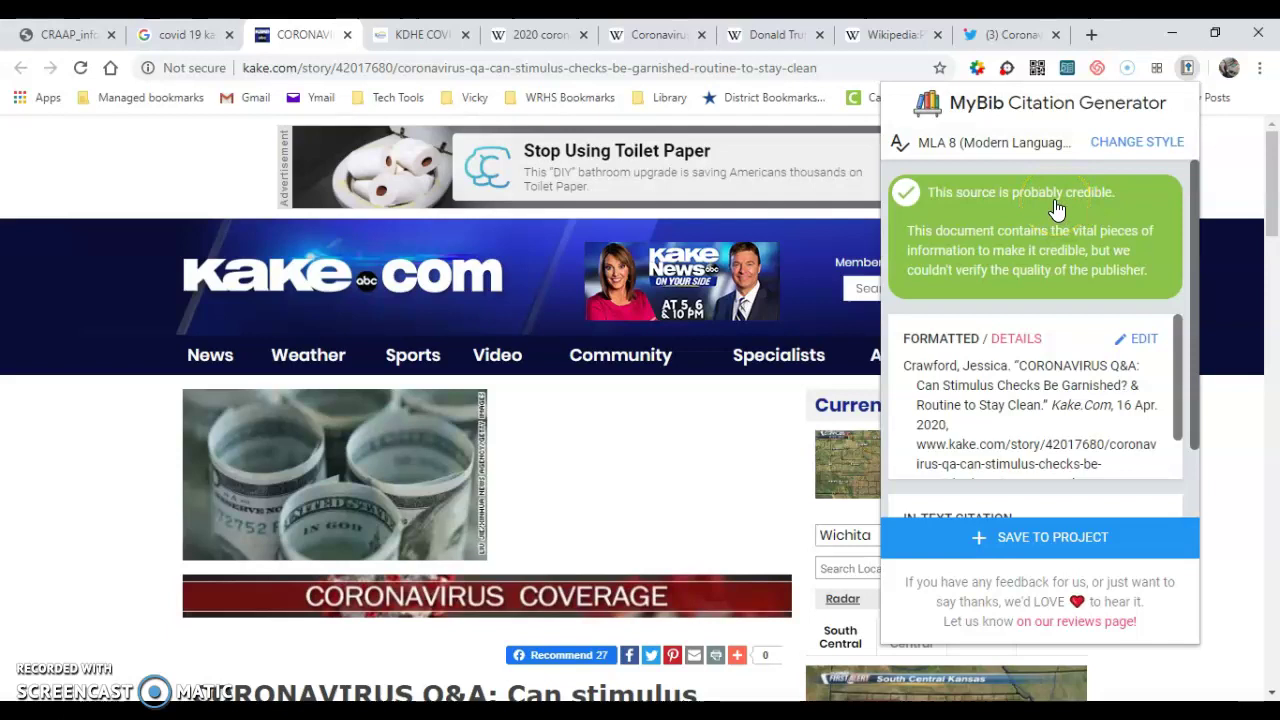
left_click(1218, 463)
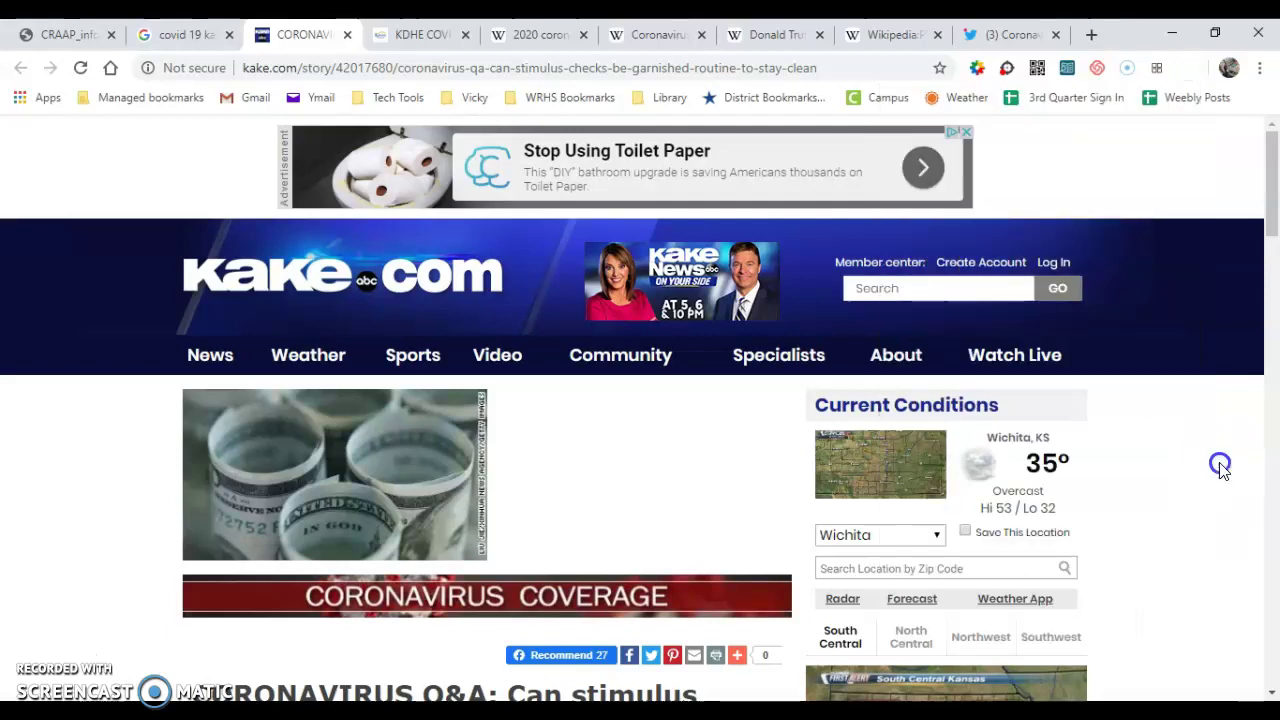
- Recheck the KAKE article's author, posting date and web address
scroll(896, 533, "down", 4)
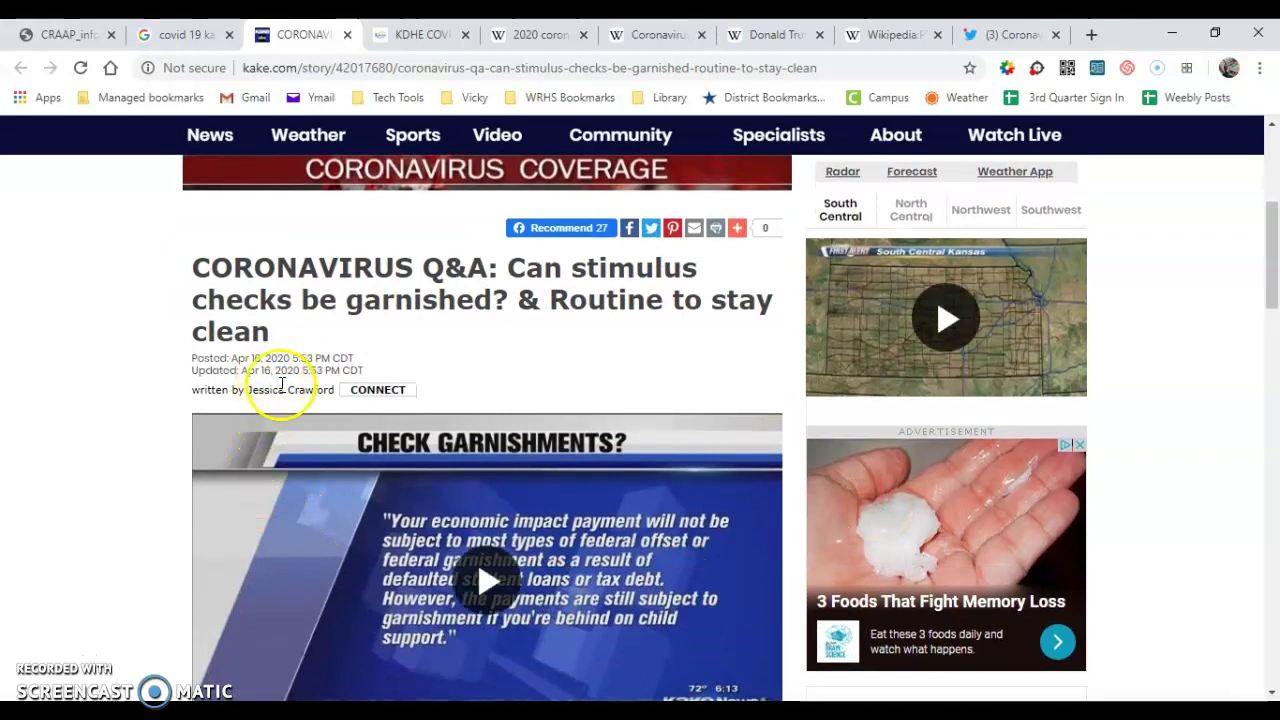
scroll(120, 380, "up", 3)
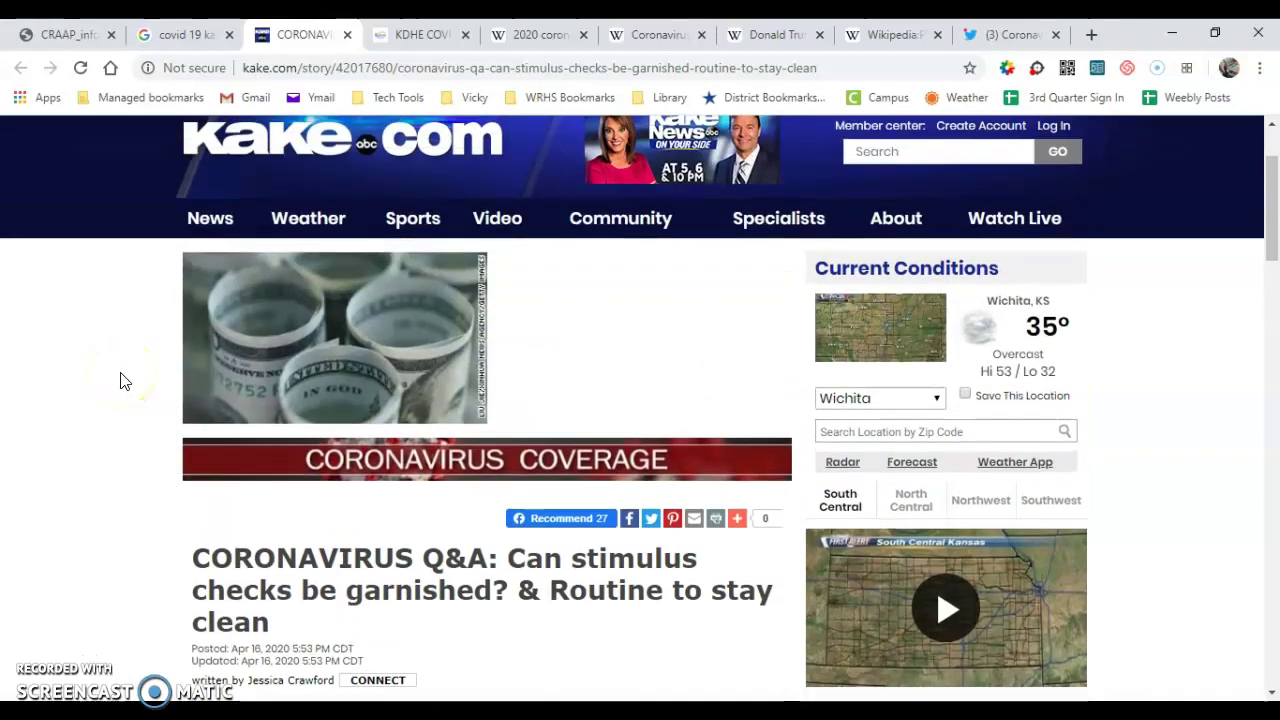
scroll(120, 380, "up", 1)
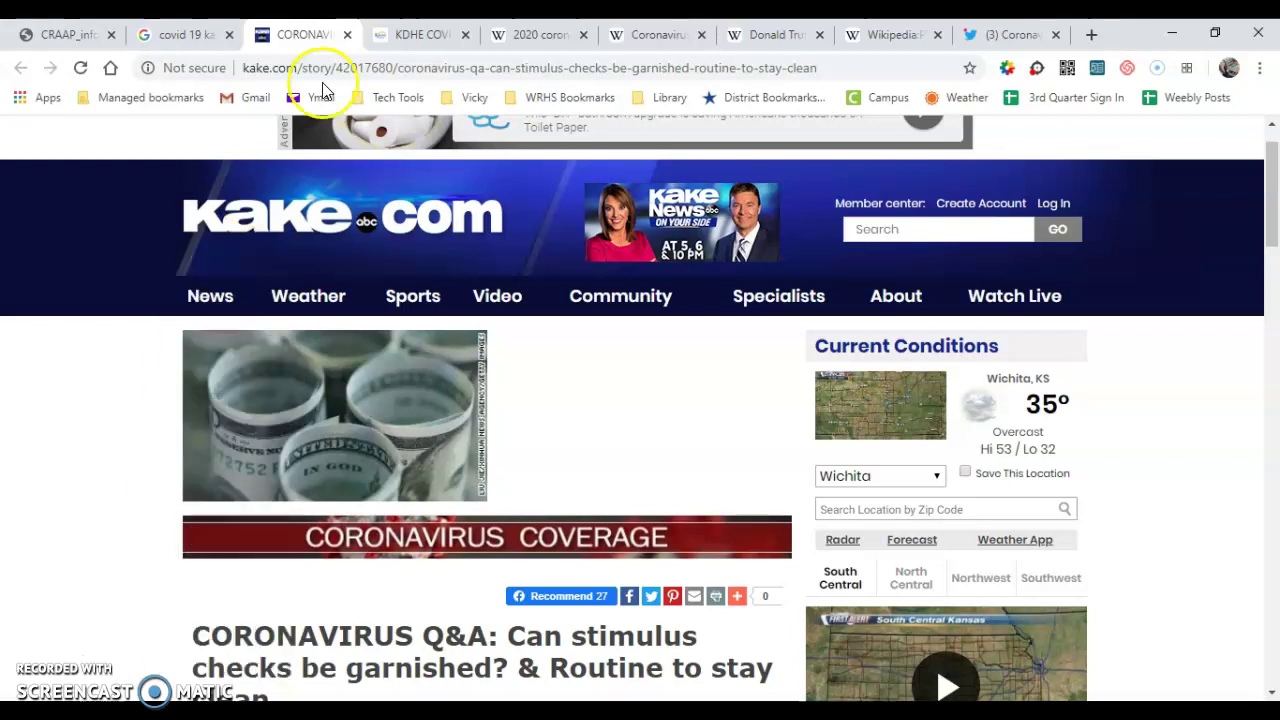
- Bring up the KDHE COVID-19 website and look through its response links, press conference update, protection guidance and toolkits
left_click(420, 34)
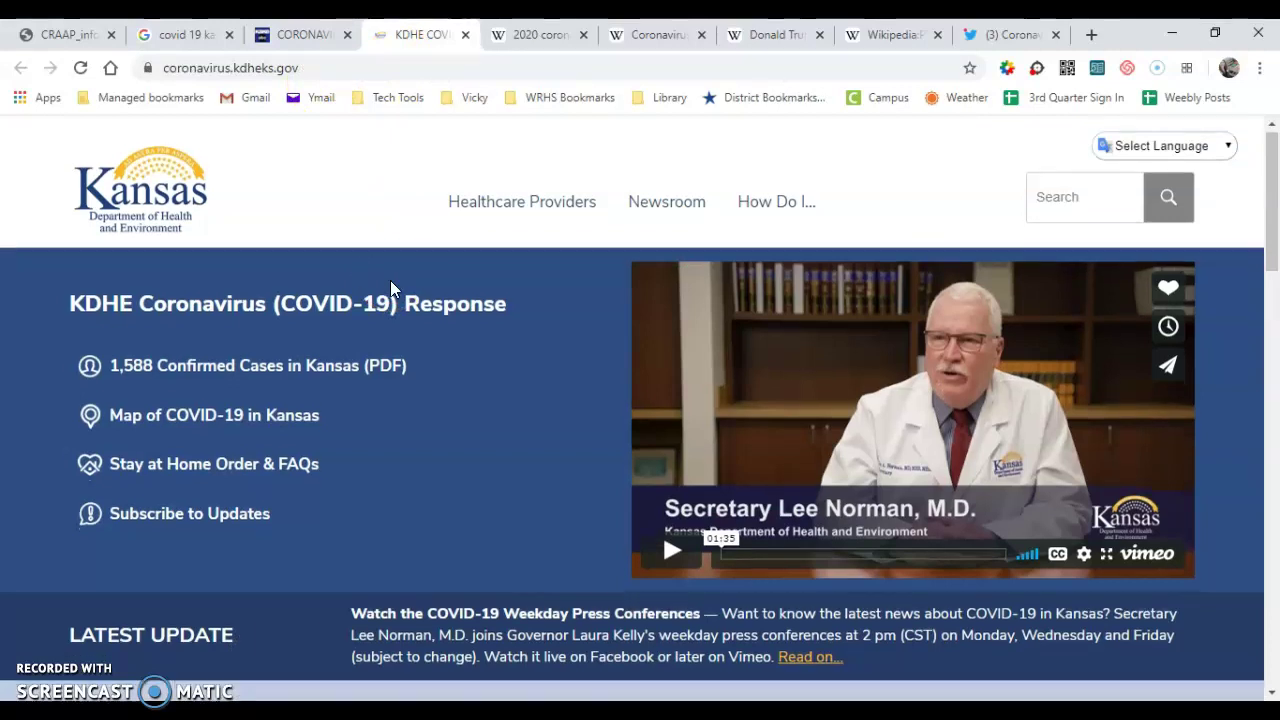
scroll(391, 283, "down", 1)
scroll(390, 287, "down", 1)
scroll(390, 287, "up", 2)
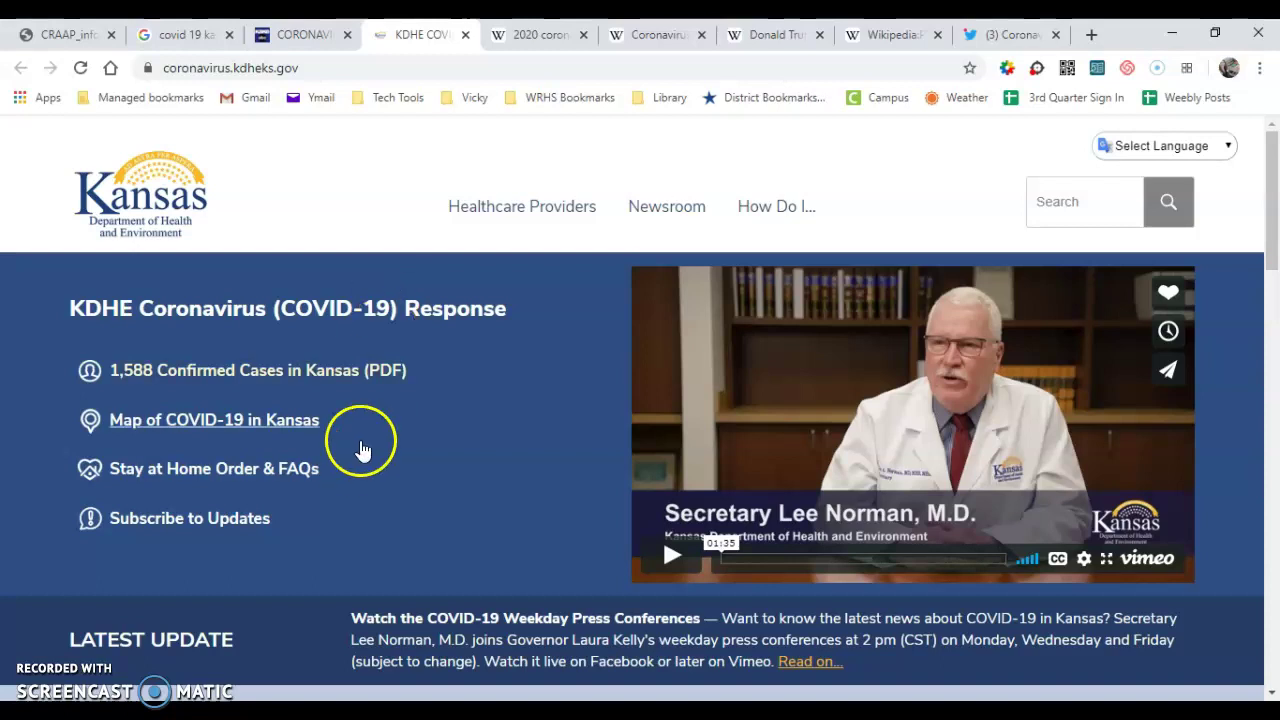
scroll(357, 456, "down", 4)
scroll(356, 454, "down", 6)
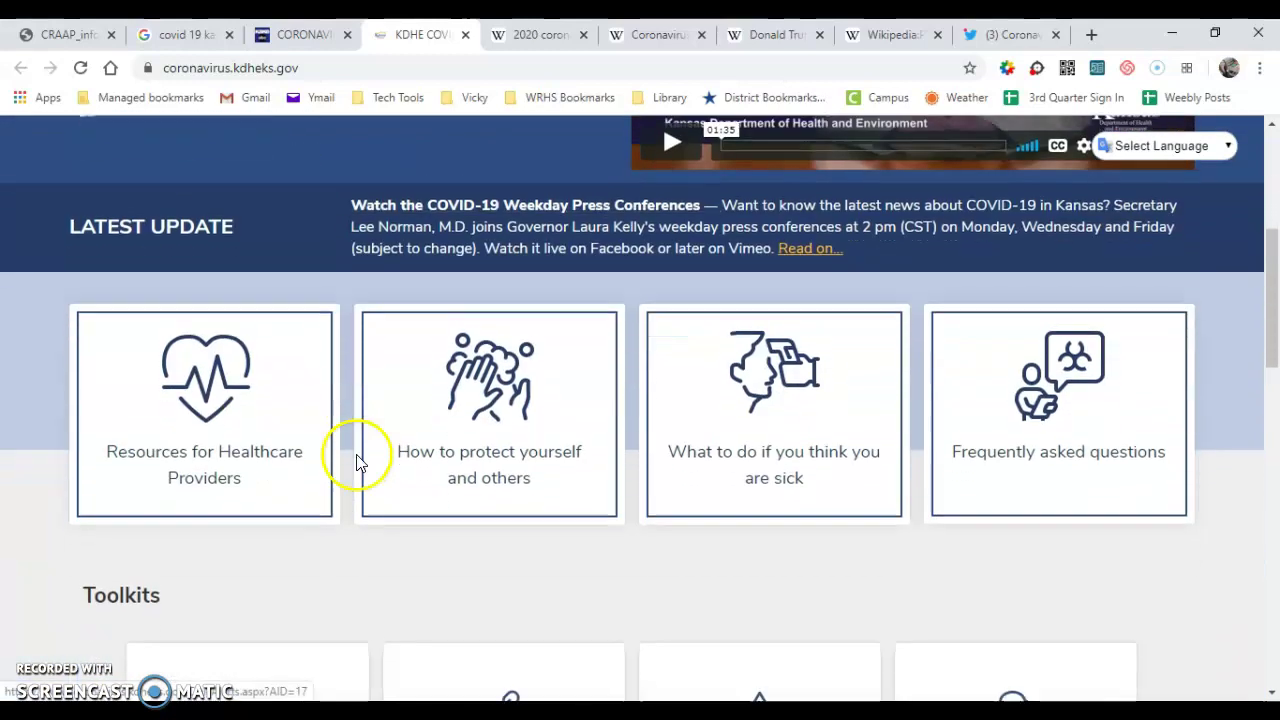
scroll(359, 465, "down", 5)
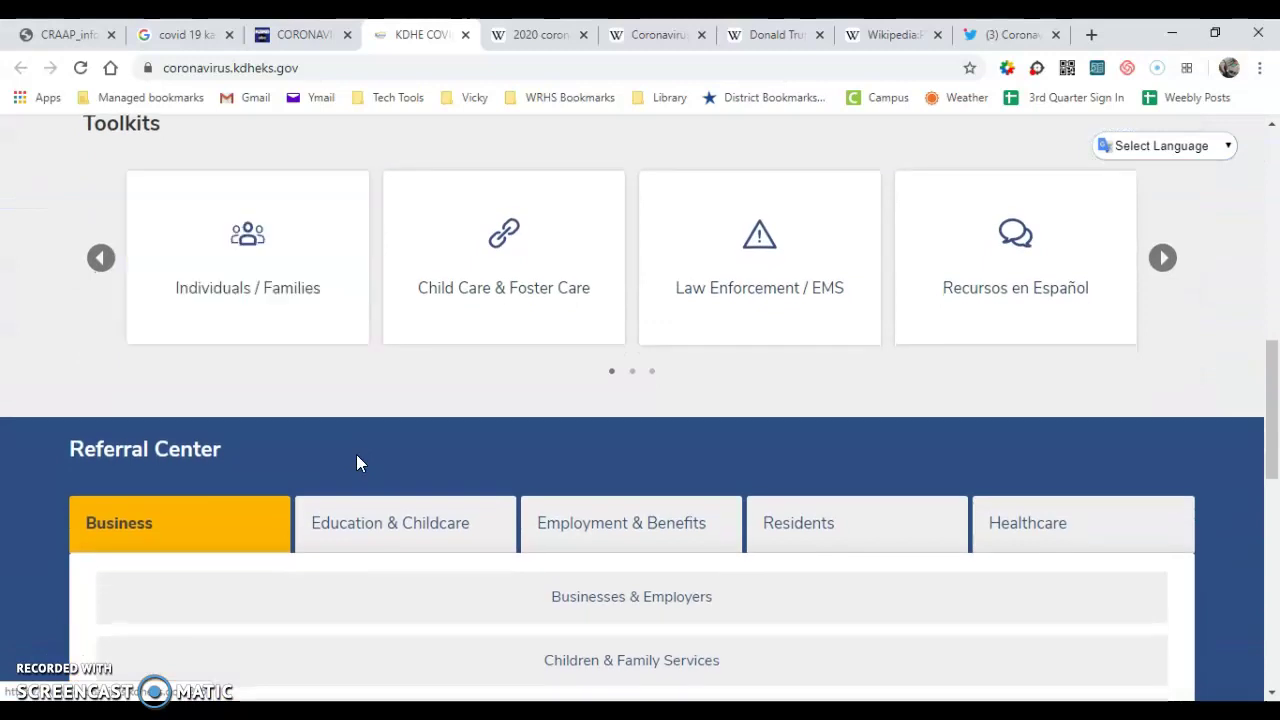
- Examine the KDHE site's additional resources, contact details and social media links at its end, and return to the page's beginning
scroll(358, 460, "down", 1)
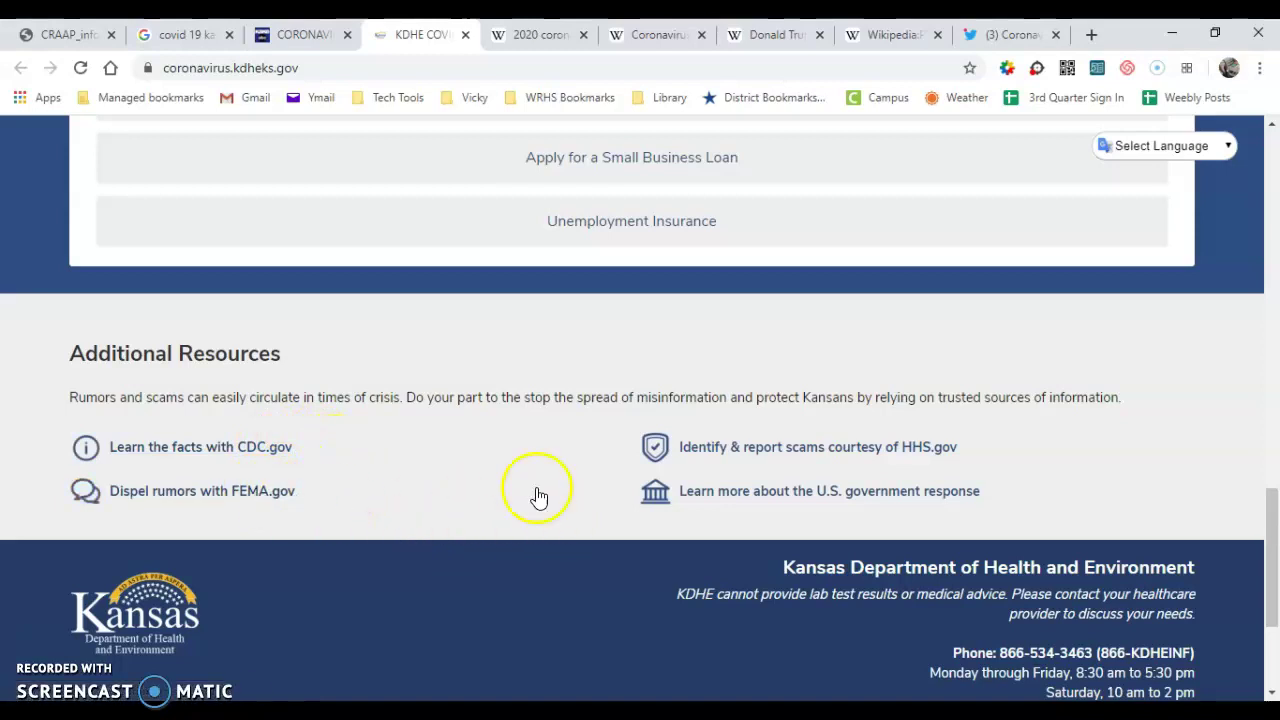
scroll(437, 512, "down", 2)
scroll(437, 508, "down", 1)
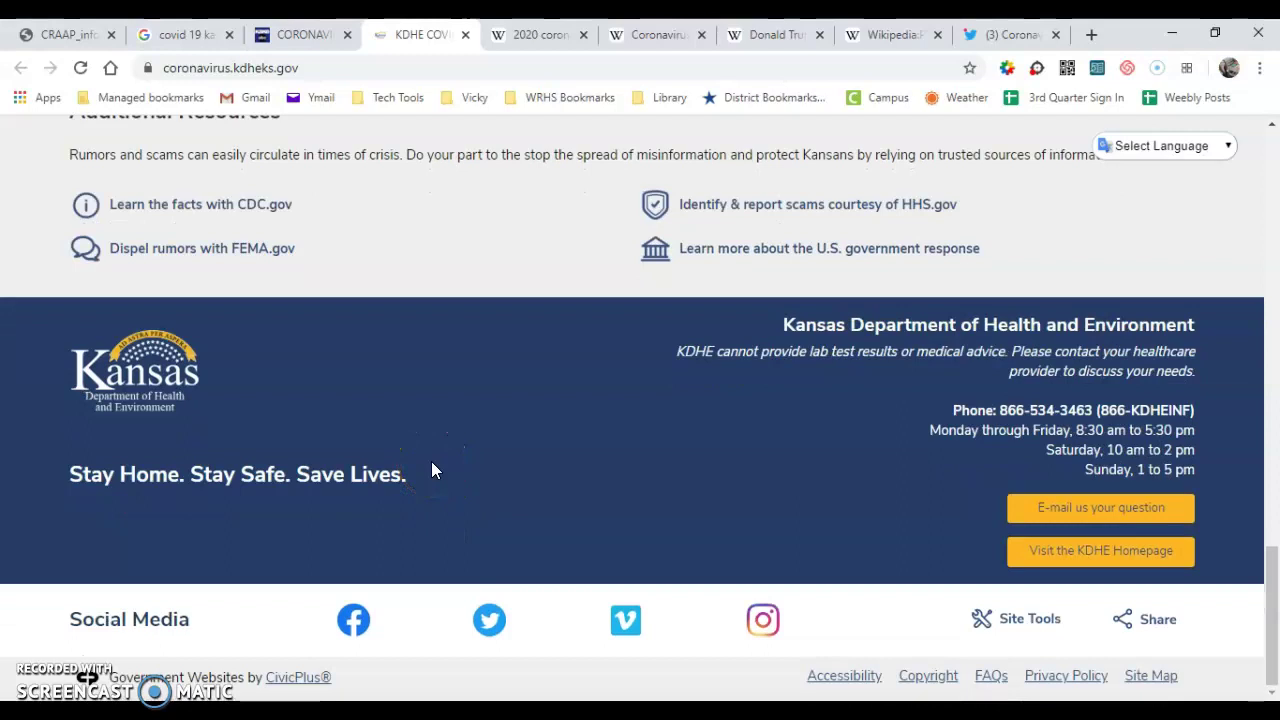
scroll(431, 470, "up", 1)
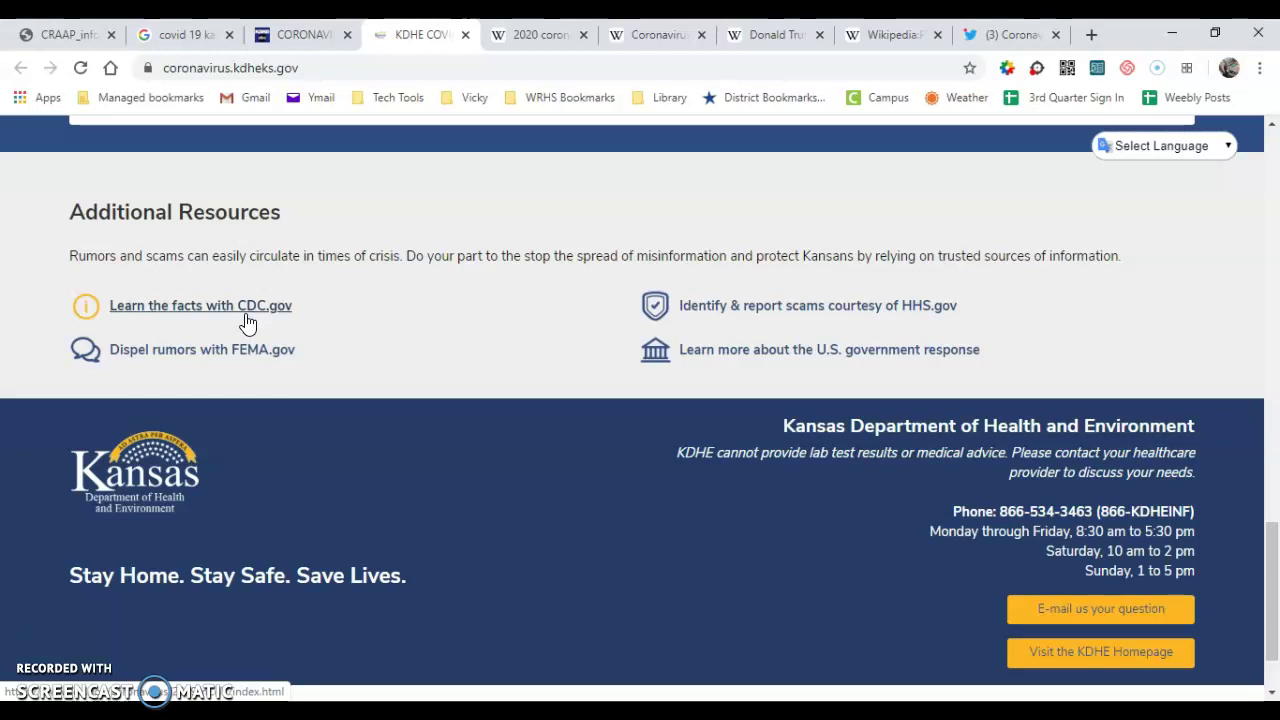
scroll(248, 322, "up", 4)
scroll(247, 323, "up", 7)
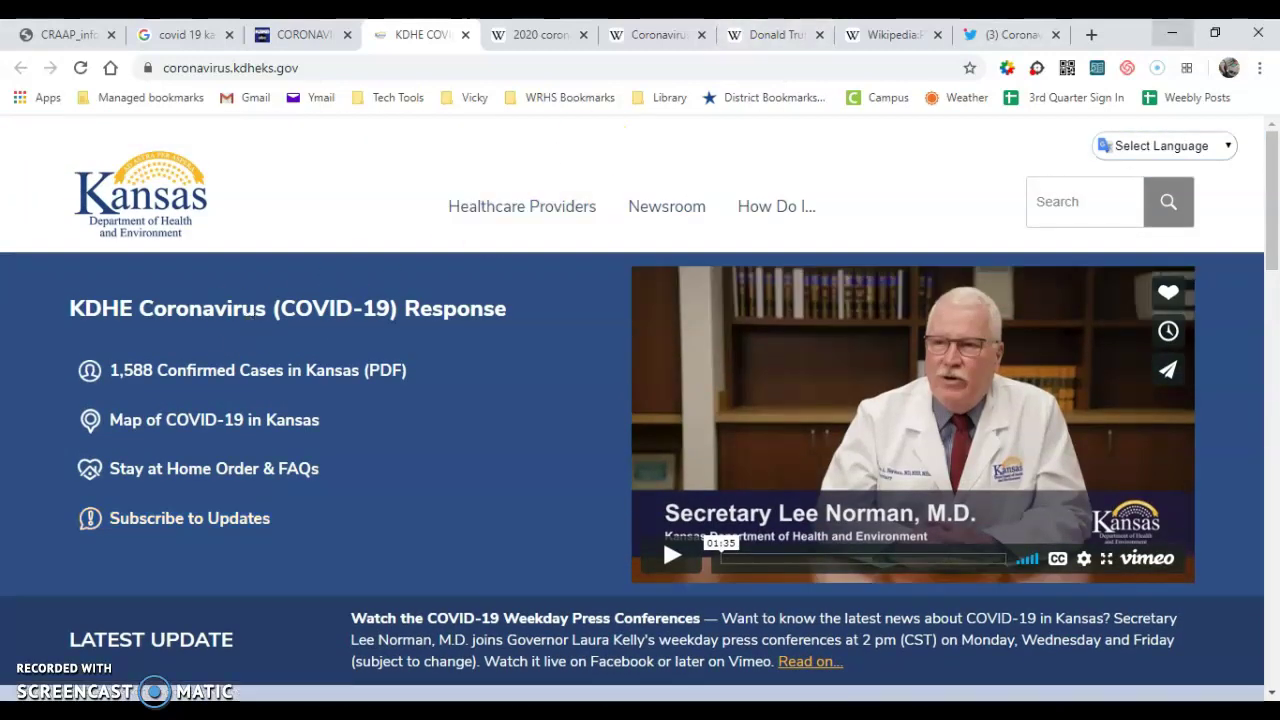
- Run the MyBib Citation Generator on the KDHE site, expand its credibility rating explanation, and close it
left_click(1259, 67)
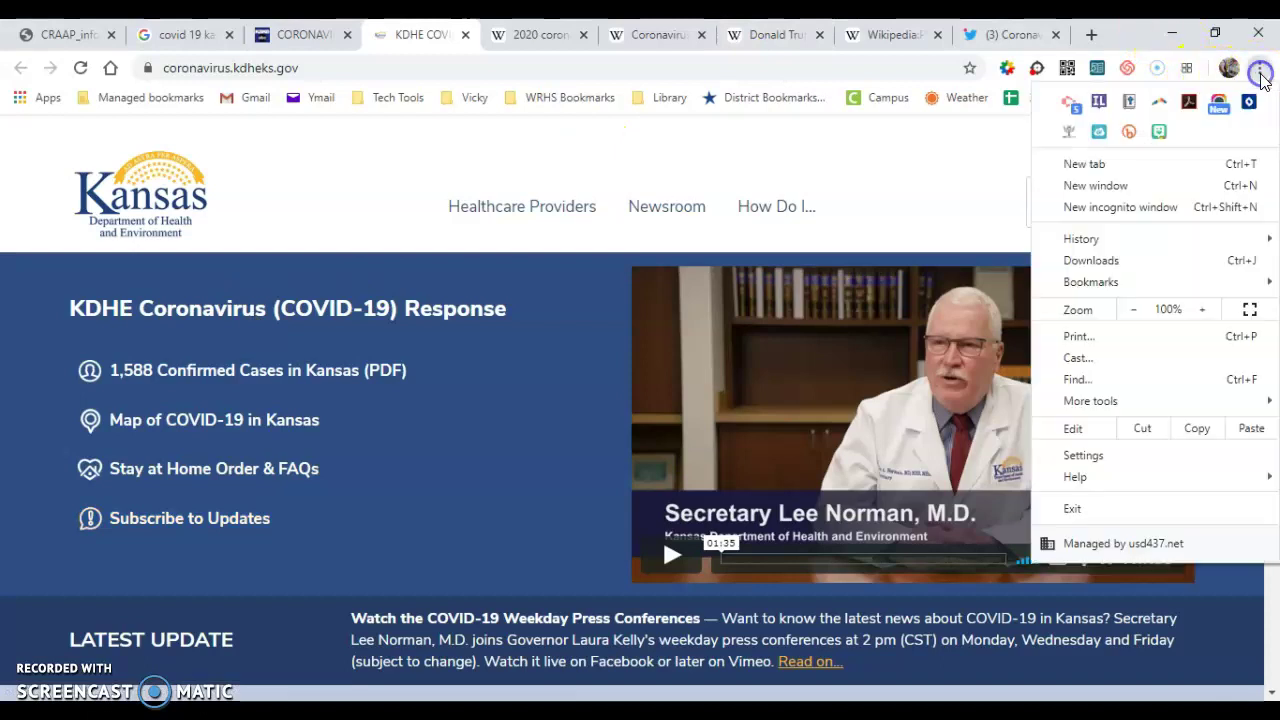
left_click(1129, 101)
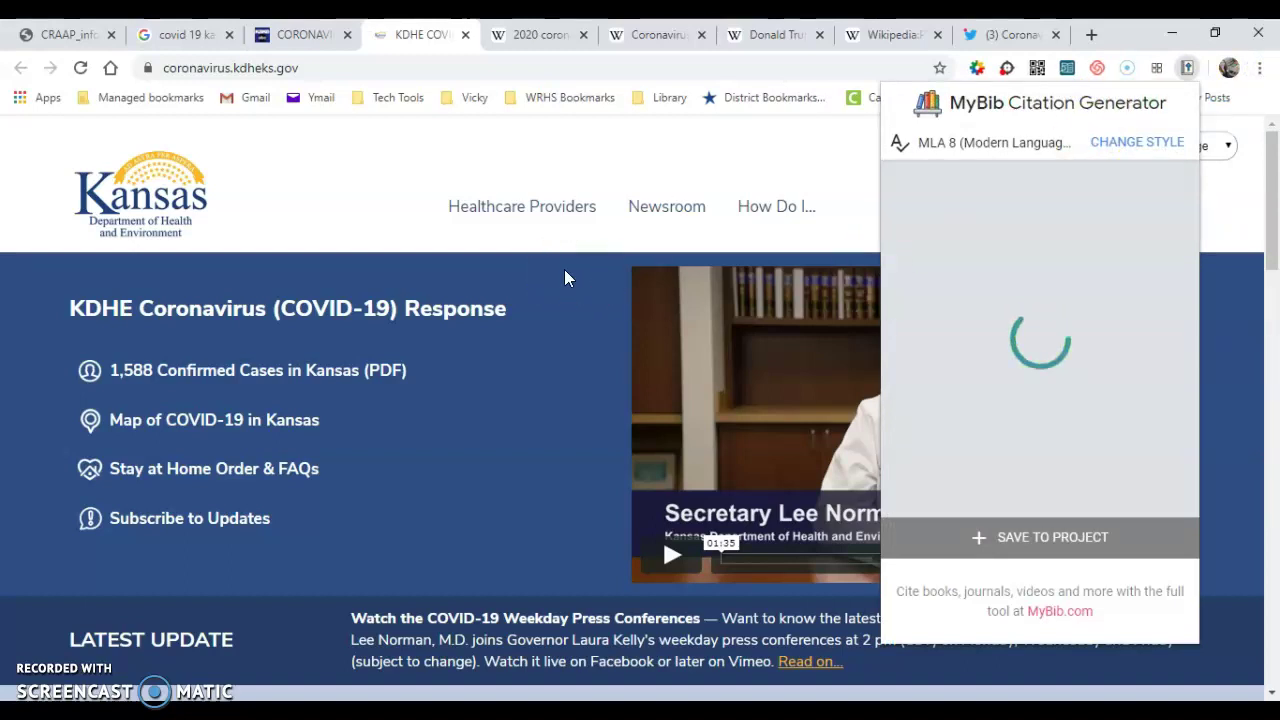
left_click(535, 291)
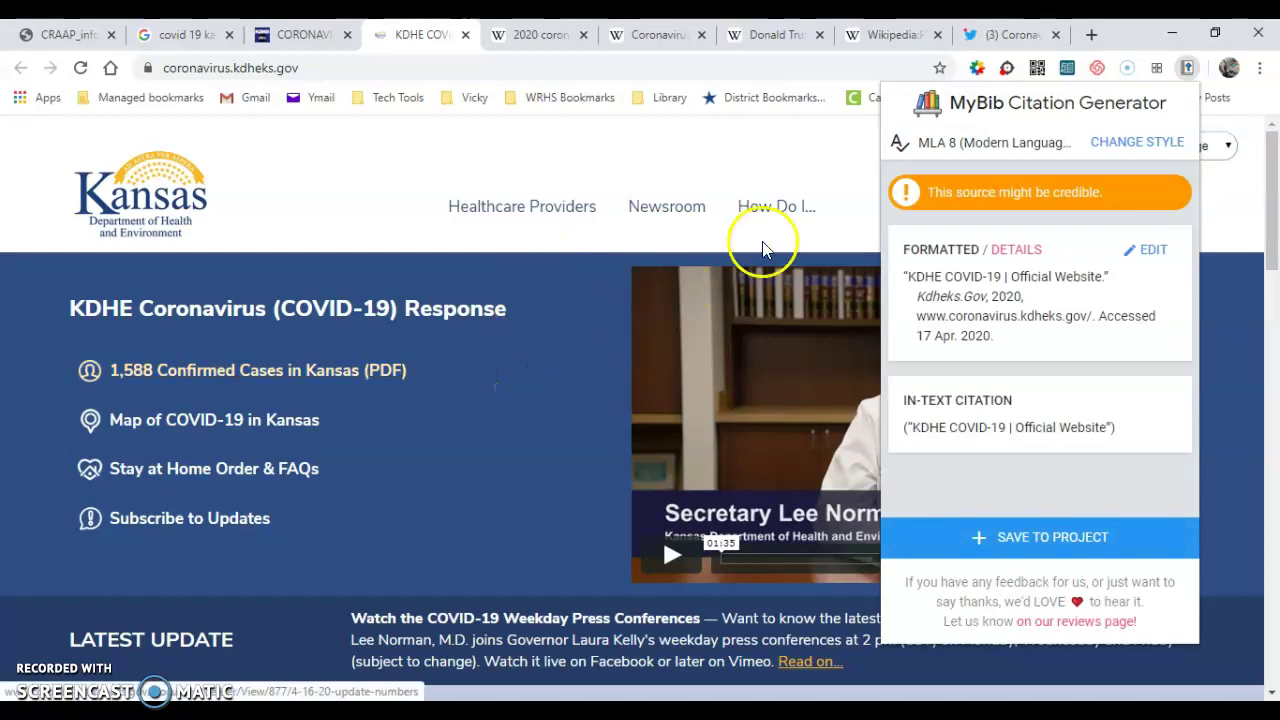
left_click(908, 213)
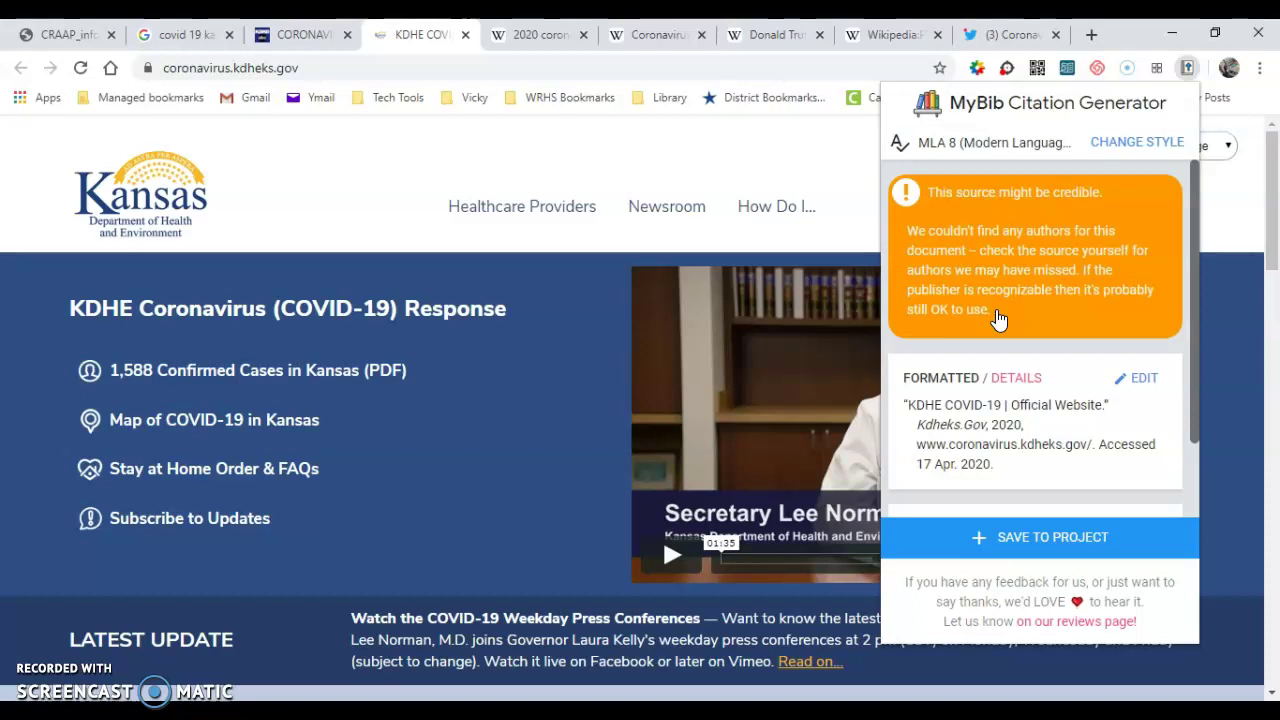
left_click(1219, 187)
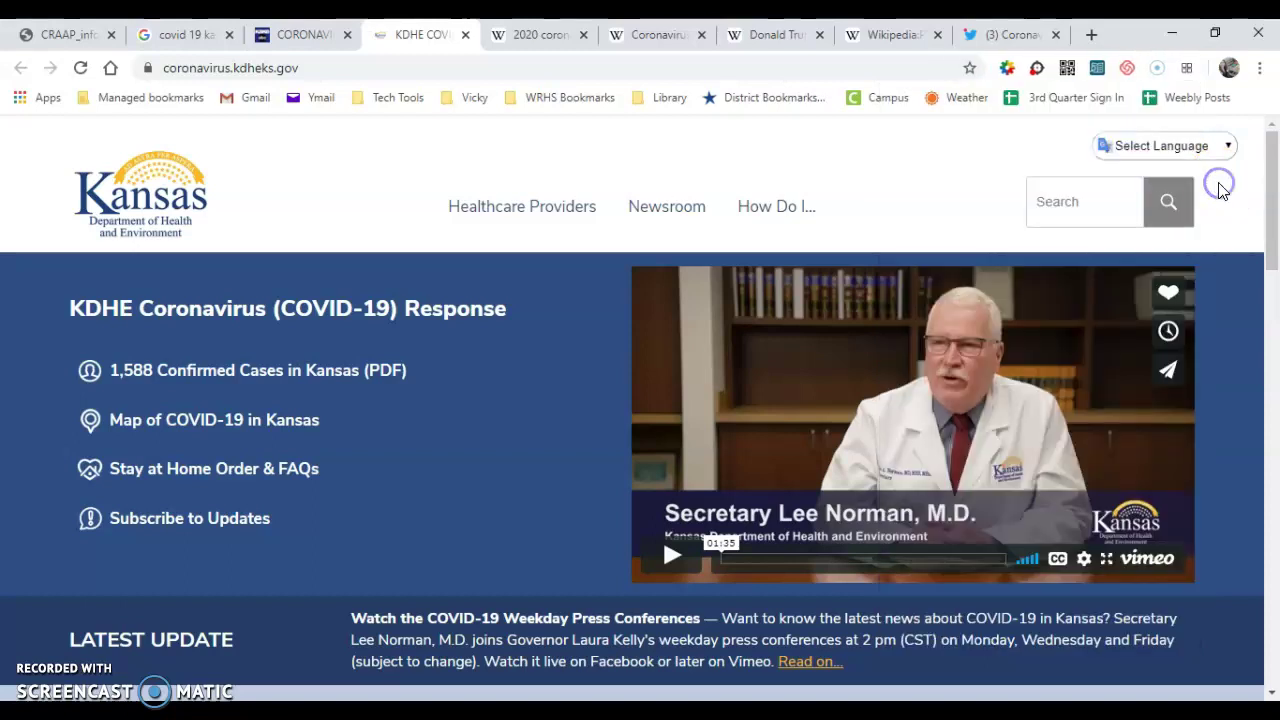
- Skim the KDHE site again down to its toolkits and referral center, and return to its beginning
scroll(1092, 518, "down", 1)
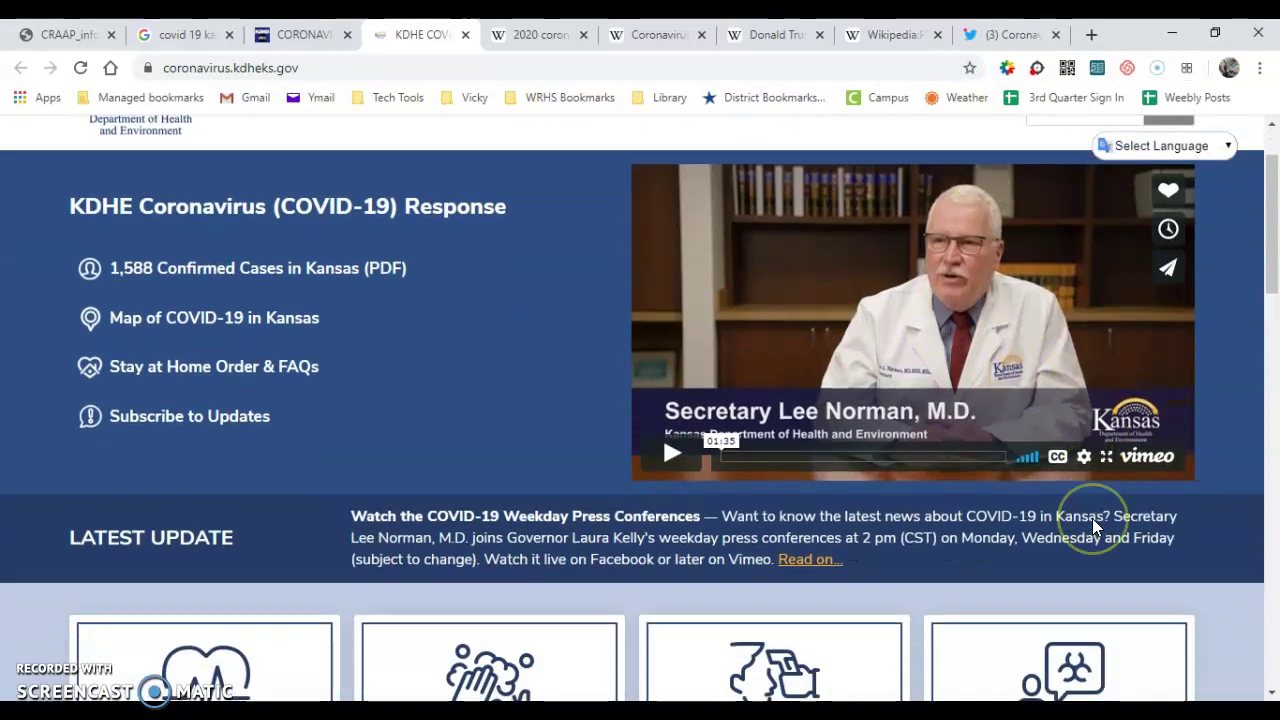
scroll(1092, 518, "down", 7)
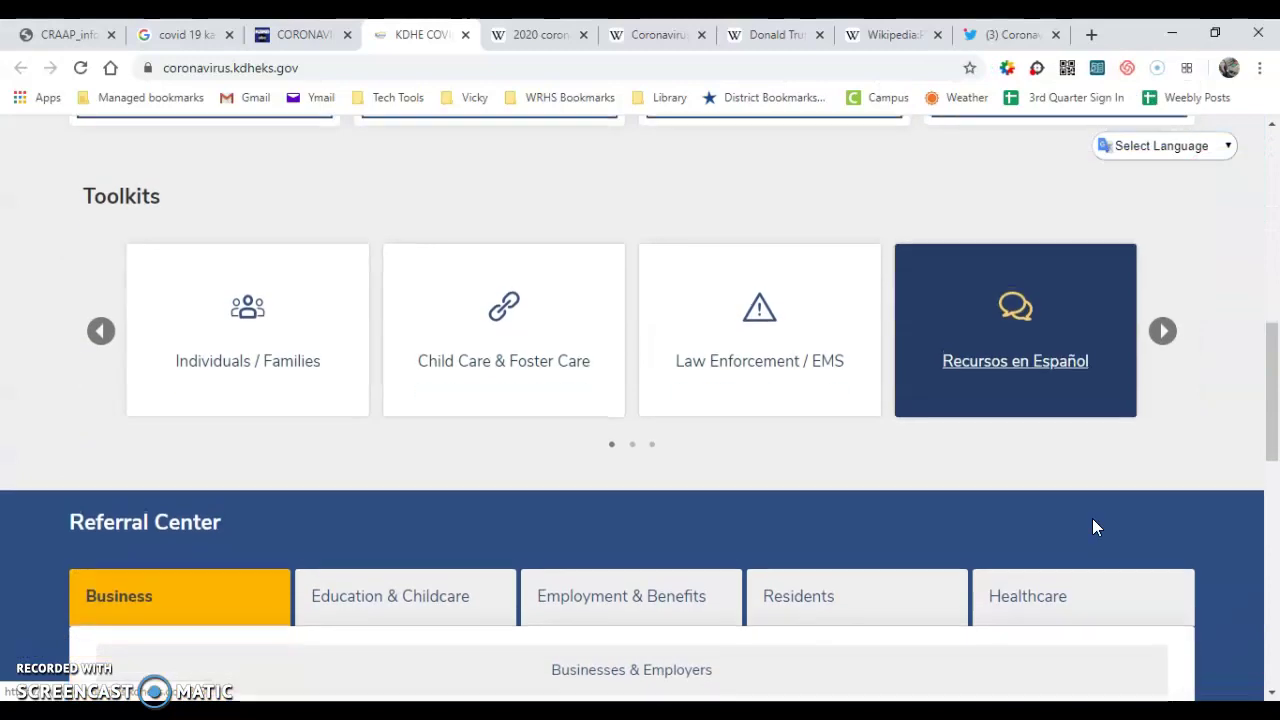
scroll(1092, 518, "up", 8)
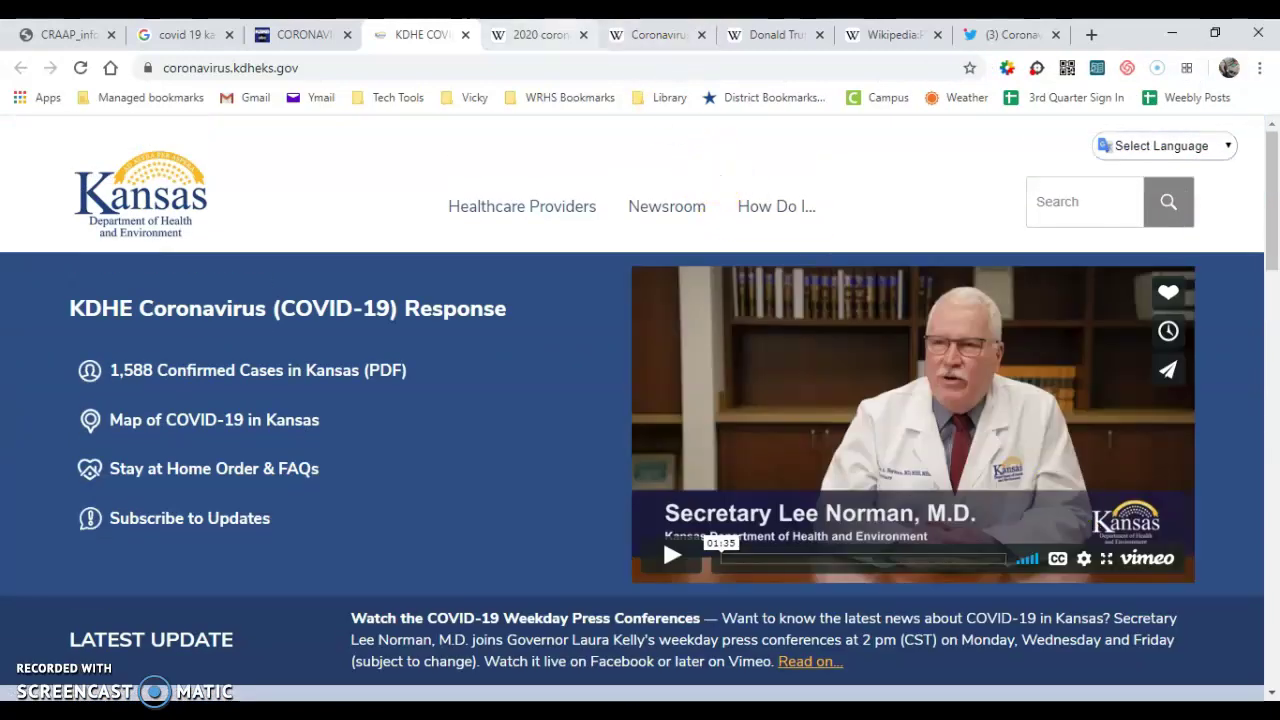
- Bring up the "covid 19 kansas" Google results and check which source is credited for the coronavirus map and case statistics
left_click(540, 34)
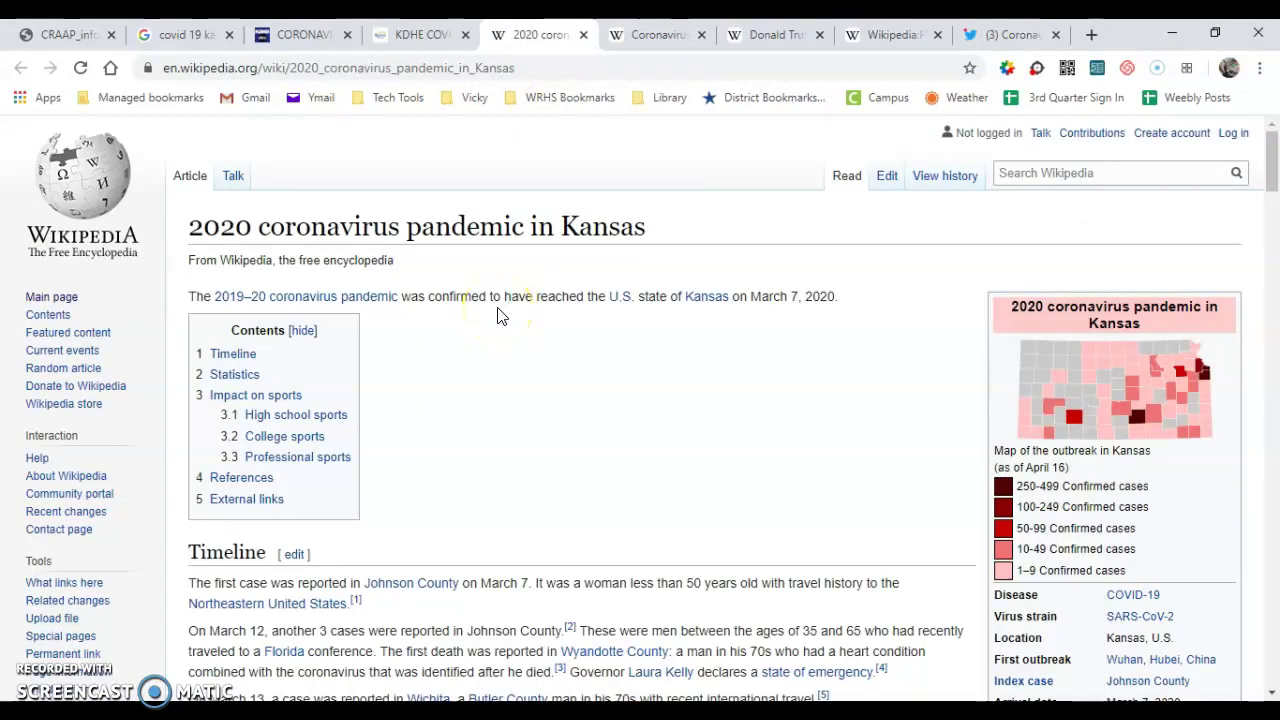
left_click(190, 34)
scroll(546, 430, "down", 2)
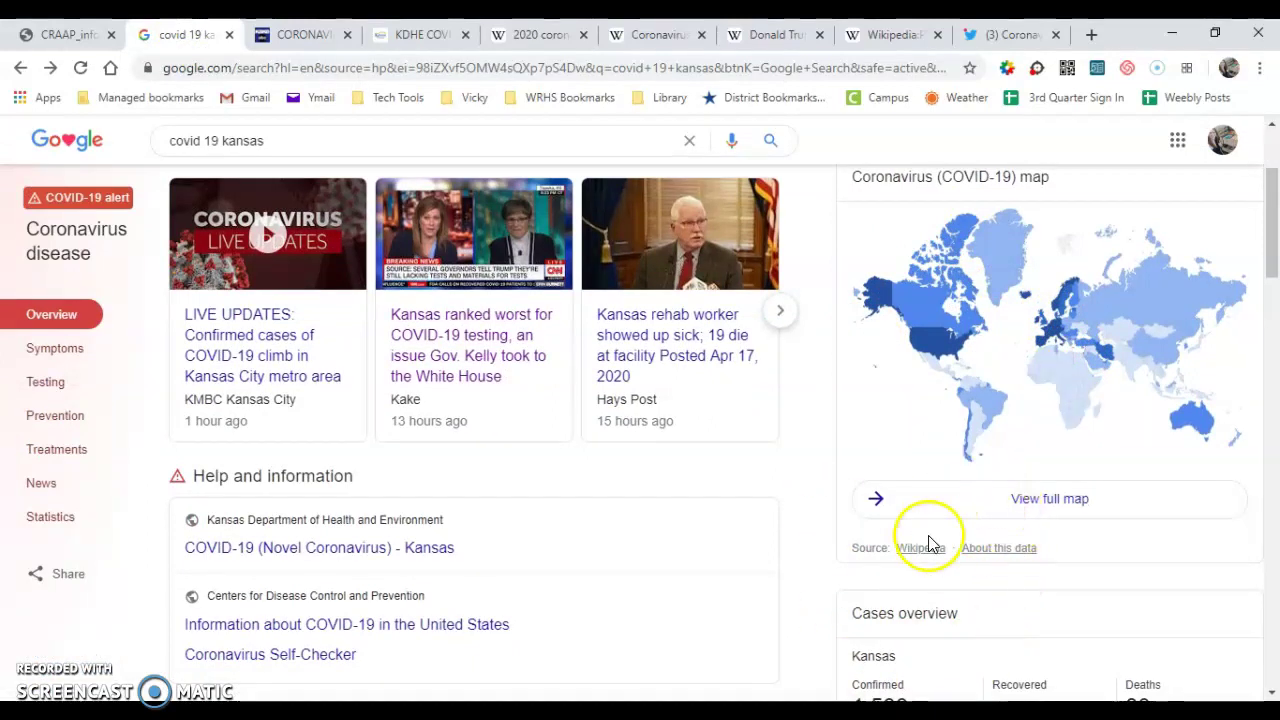
scroll(929, 543, "down", 2)
scroll(928, 543, "down", 2)
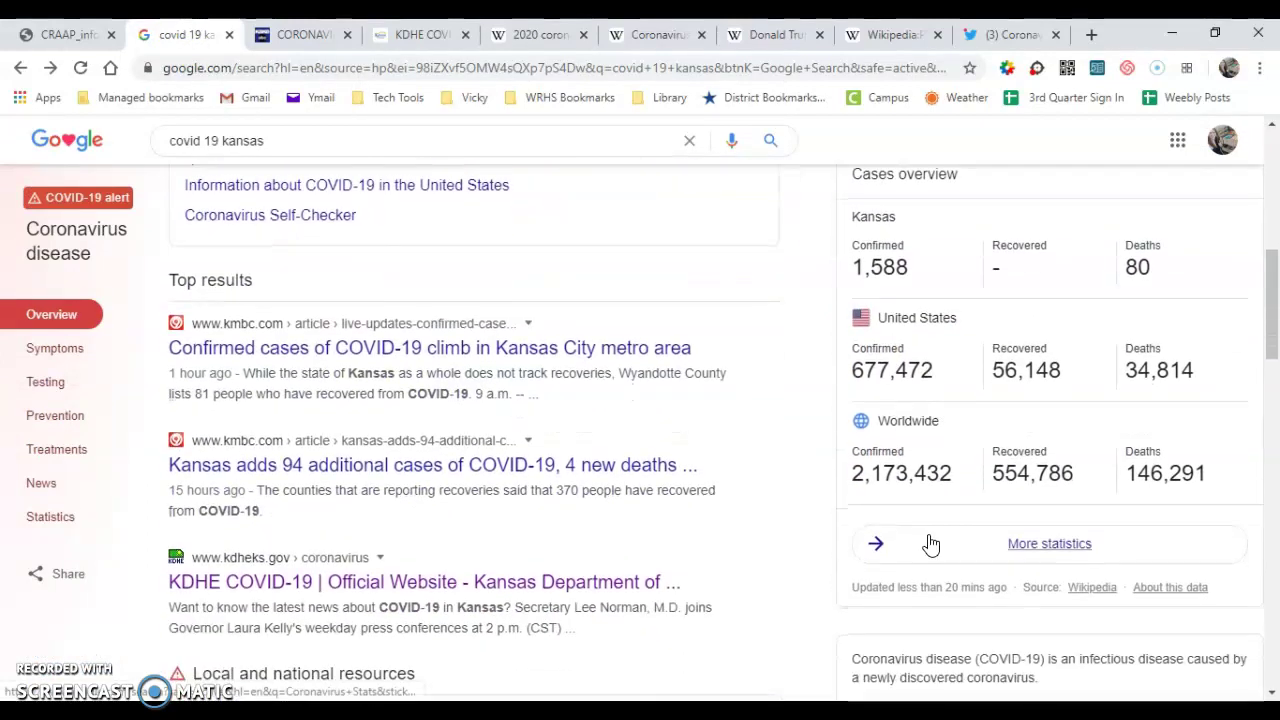
scroll(928, 543, "down", 1)
scroll(928, 534, "up", 8)
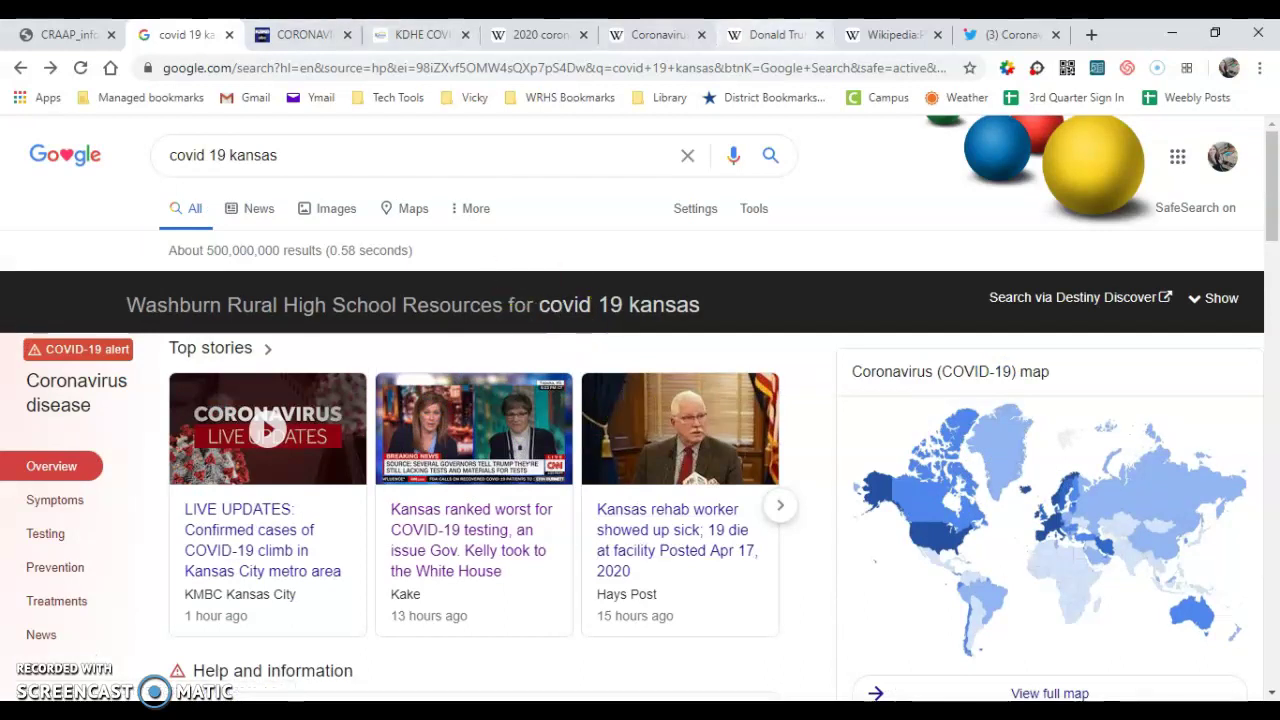
- Run the MyBib Citation Generator on Wikipedia's "2020 coronavirus pandemic in Kansas" article, read its credibility explanation, and close it
left_click(535, 34)
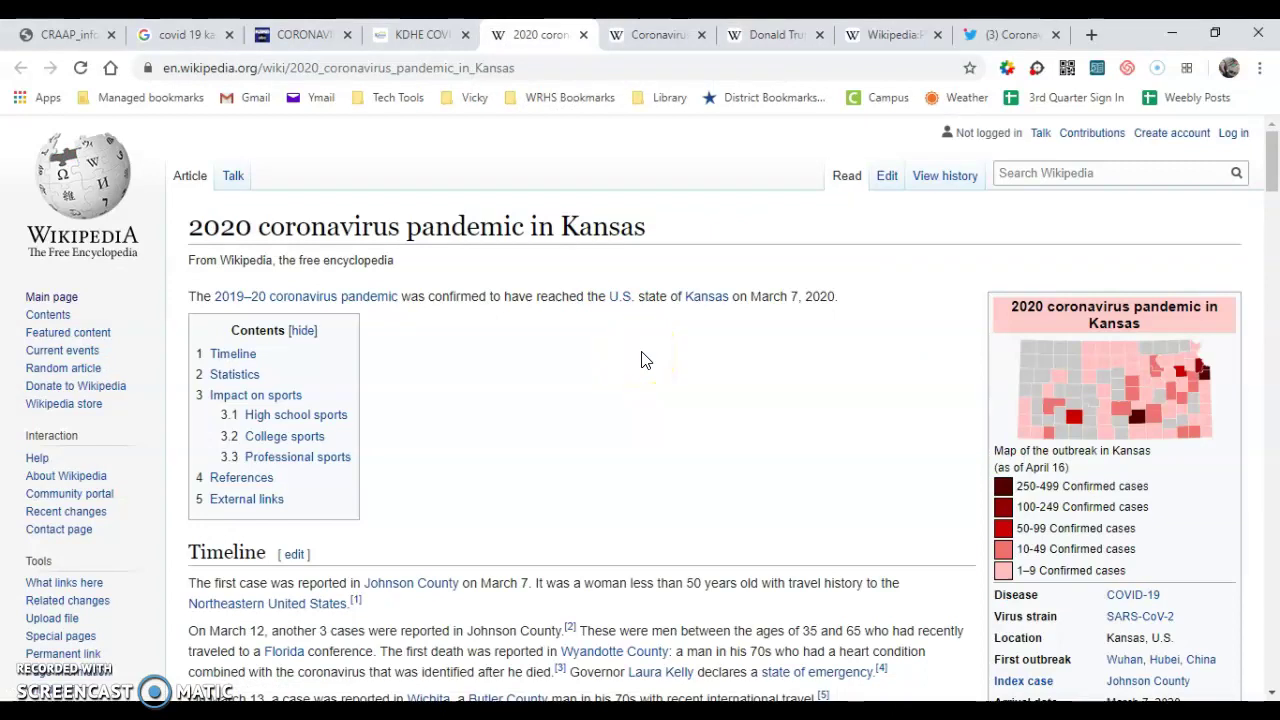
left_click(1259, 67)
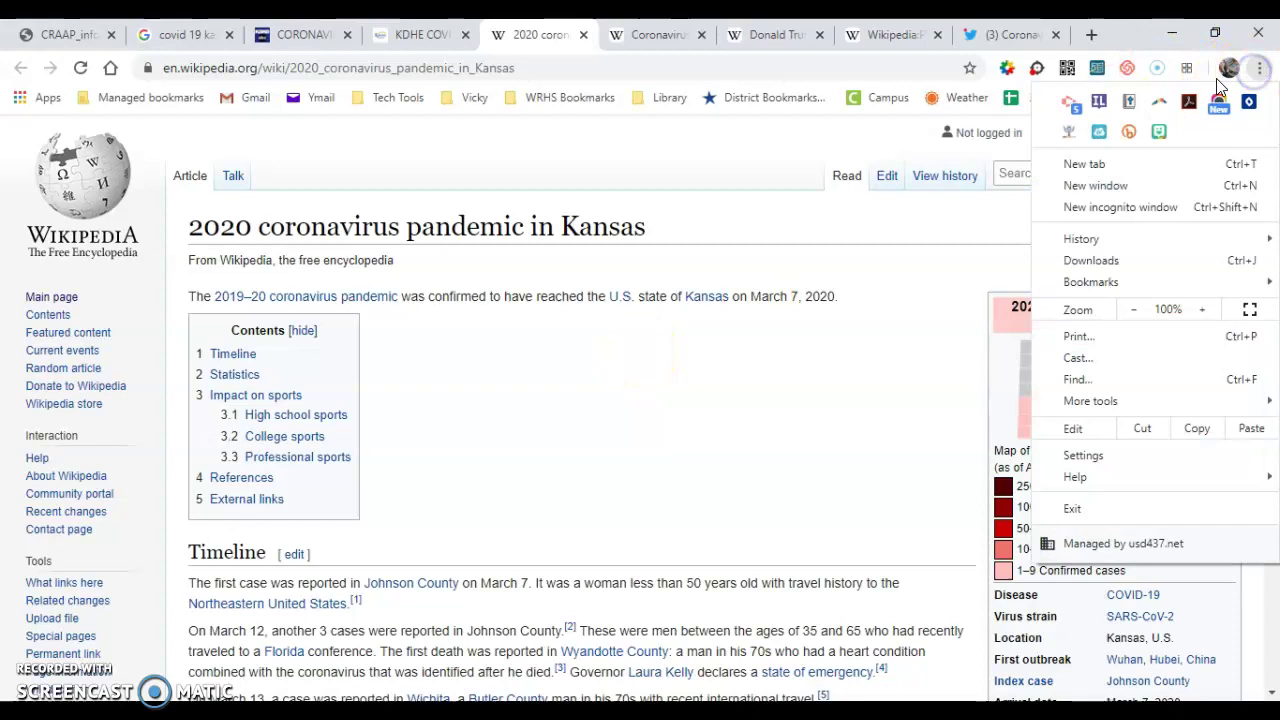
left_click(1130, 104)
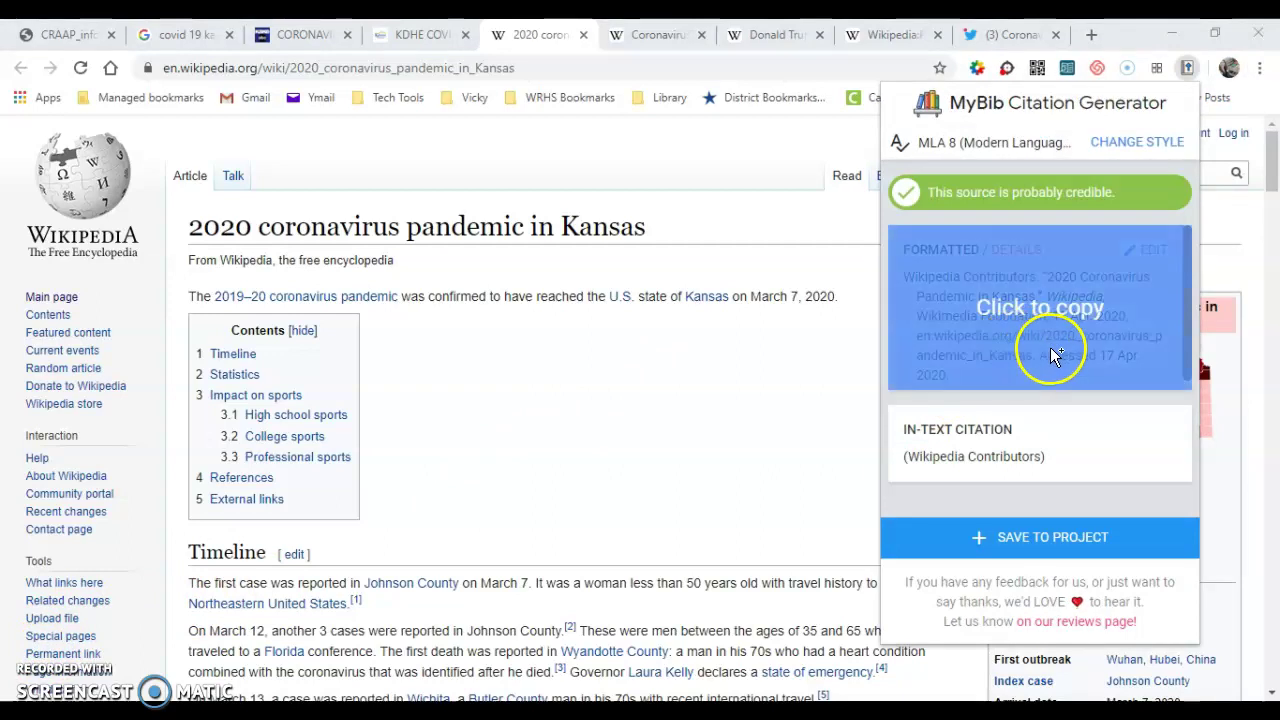
left_click(1017, 205)
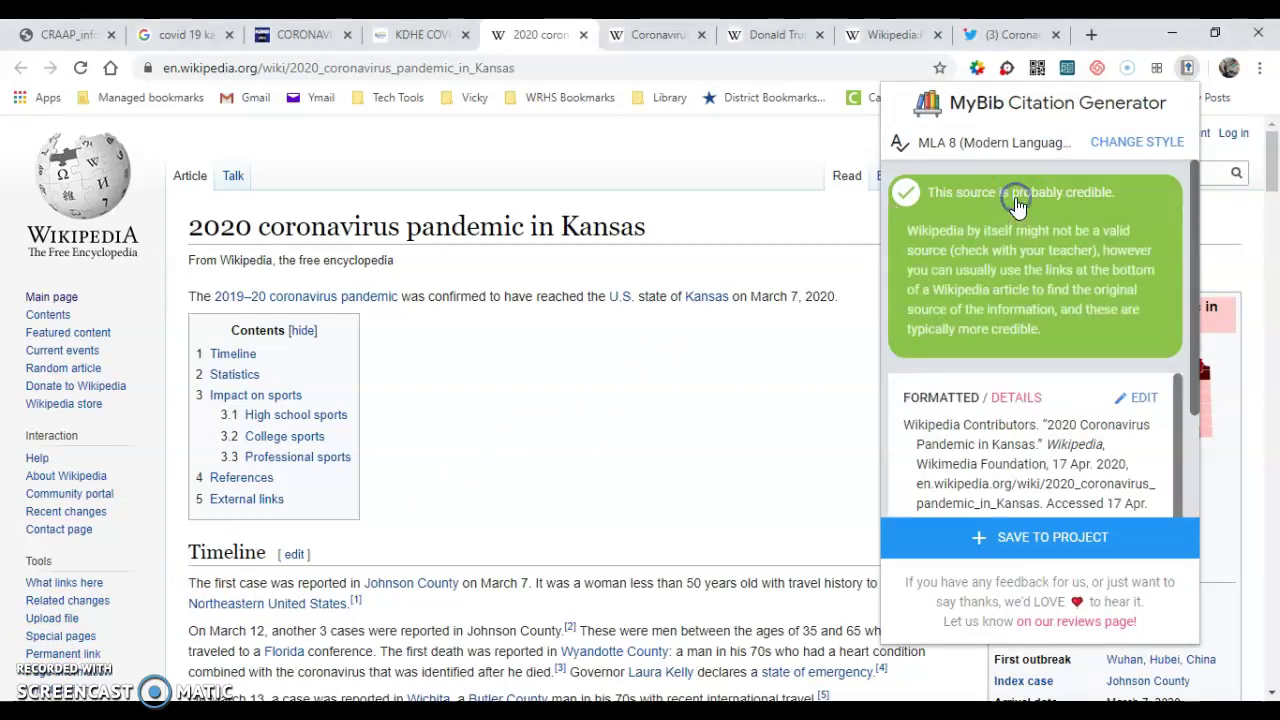
left_click(976, 273)
left_click(840, 403)
left_click(840, 405)
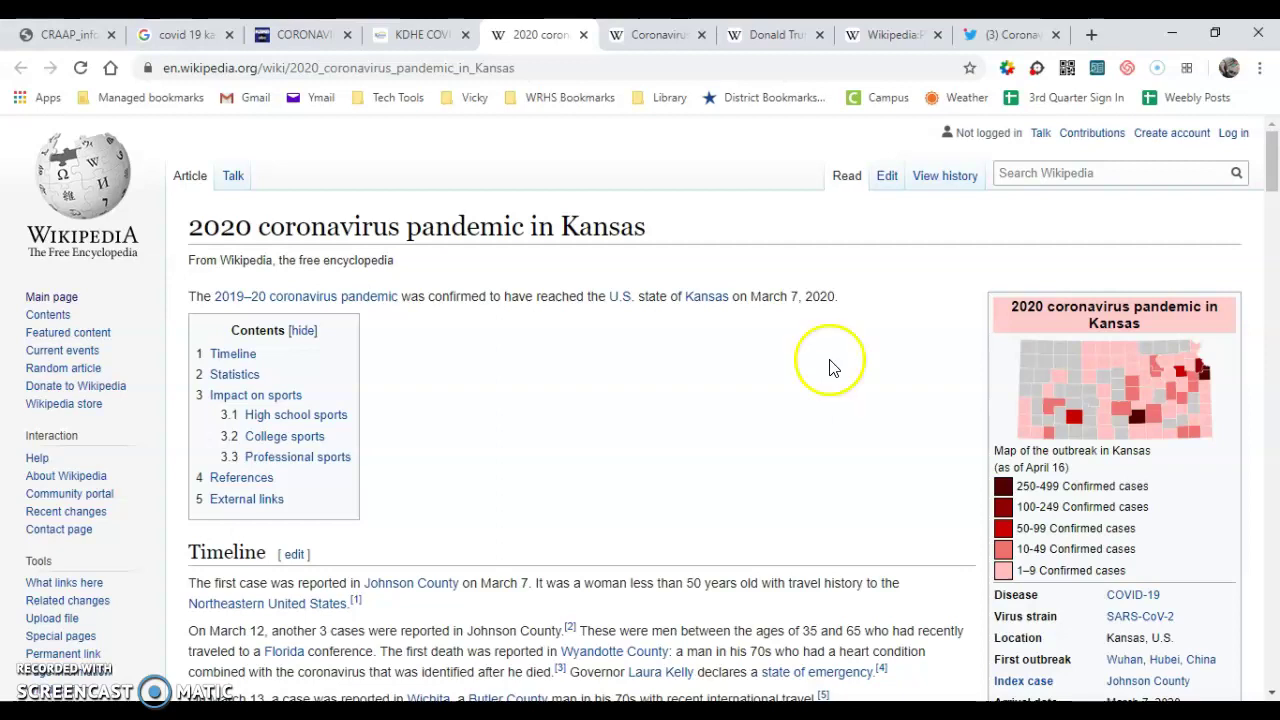
- Compare the Kansas pandemic article's edit access with the table of user groups and page protection levels in Wikipedia's protection policy
left_click(896, 35)
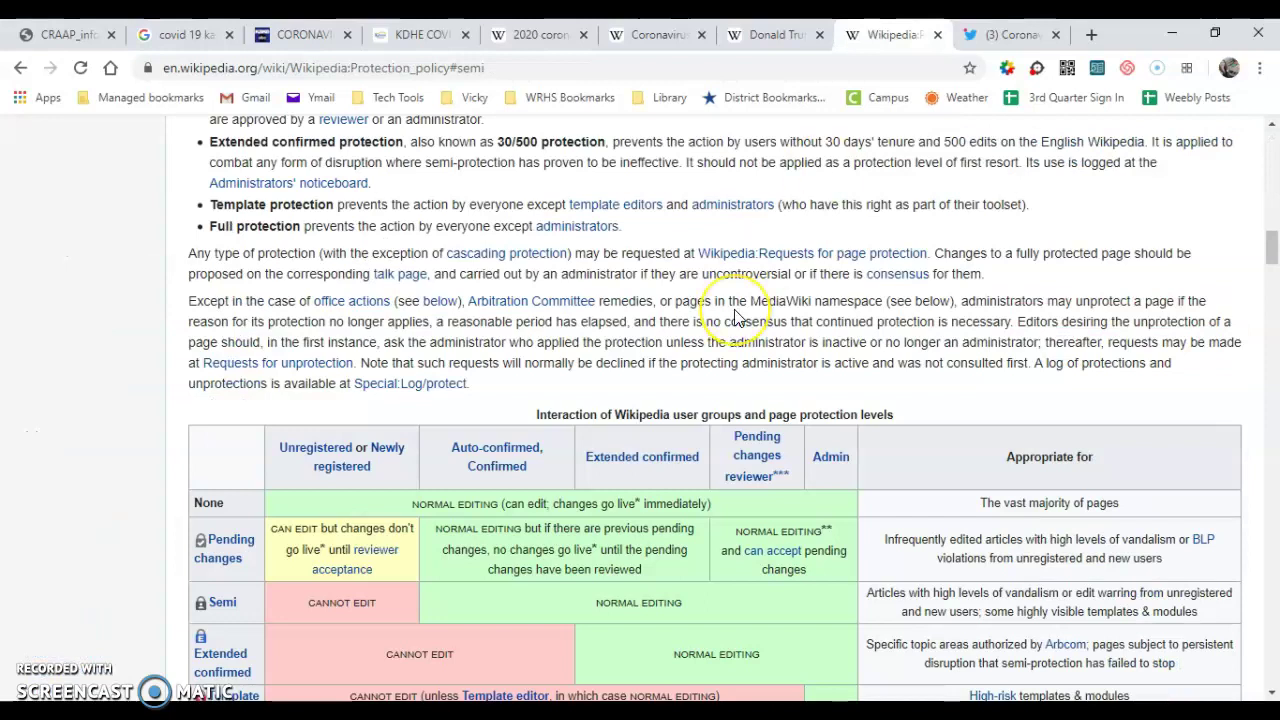
scroll(735, 310, "down", 3)
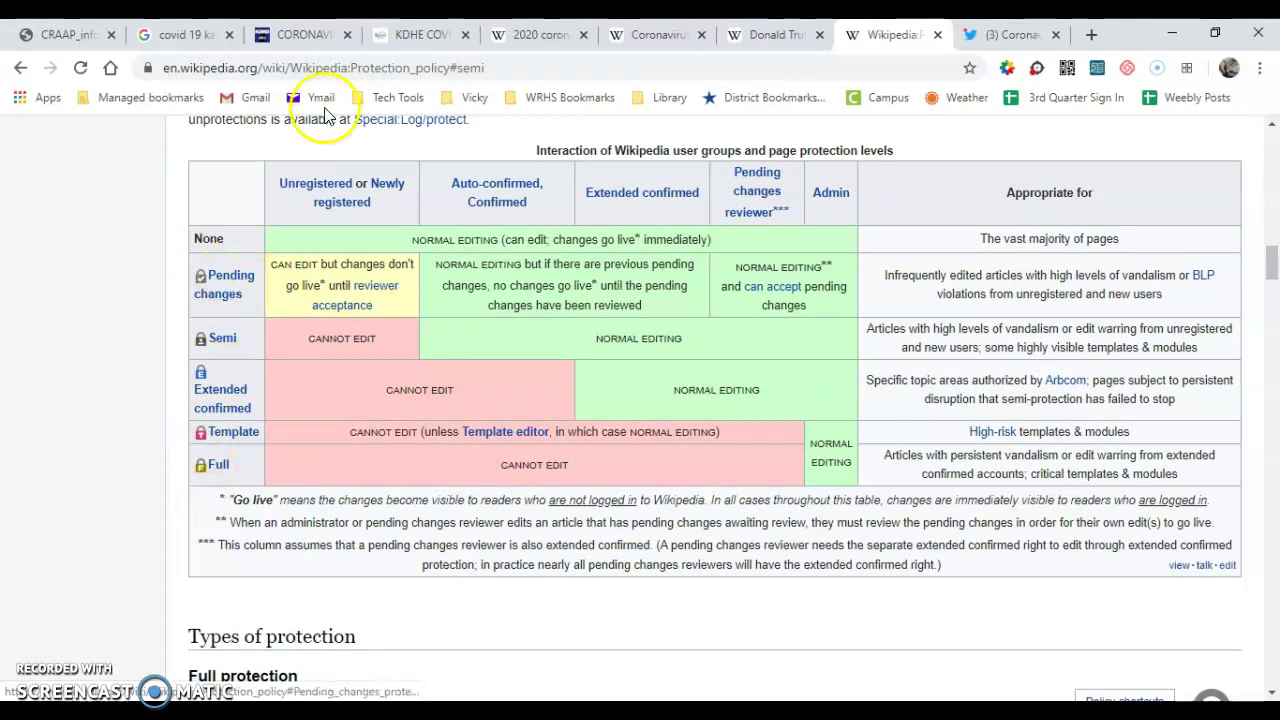
left_click(540, 34)
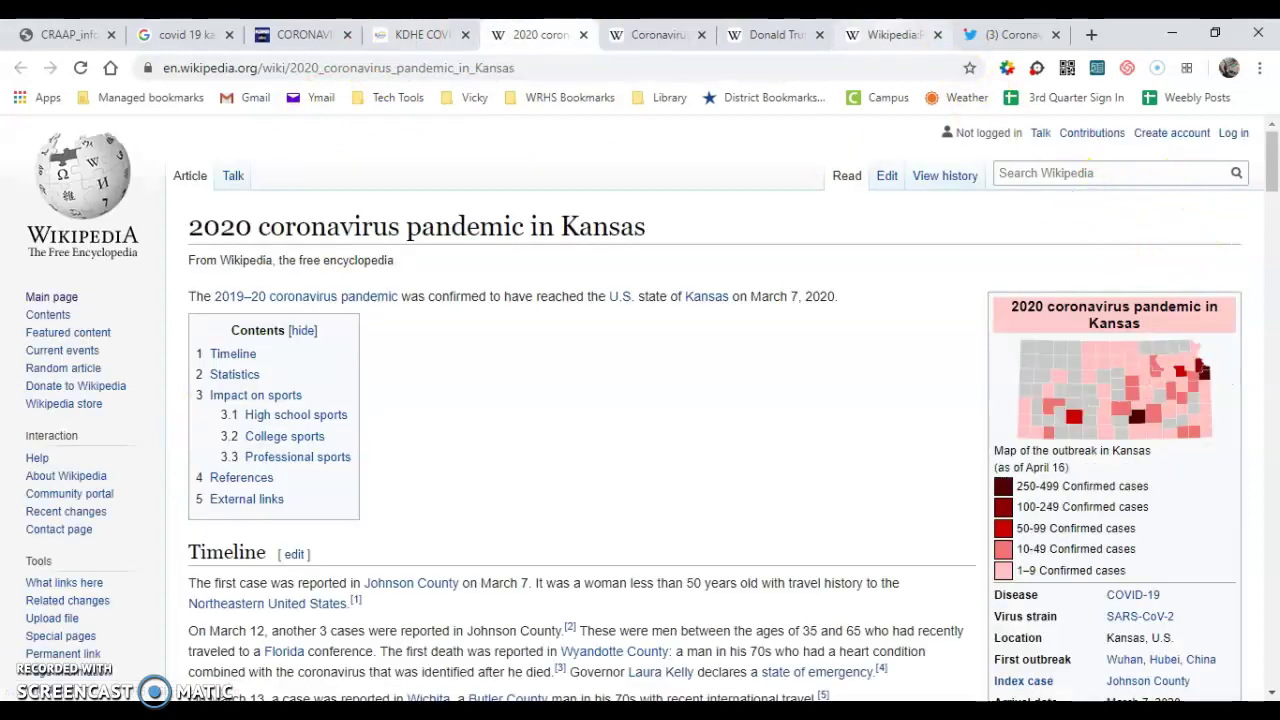
left_click(890, 34)
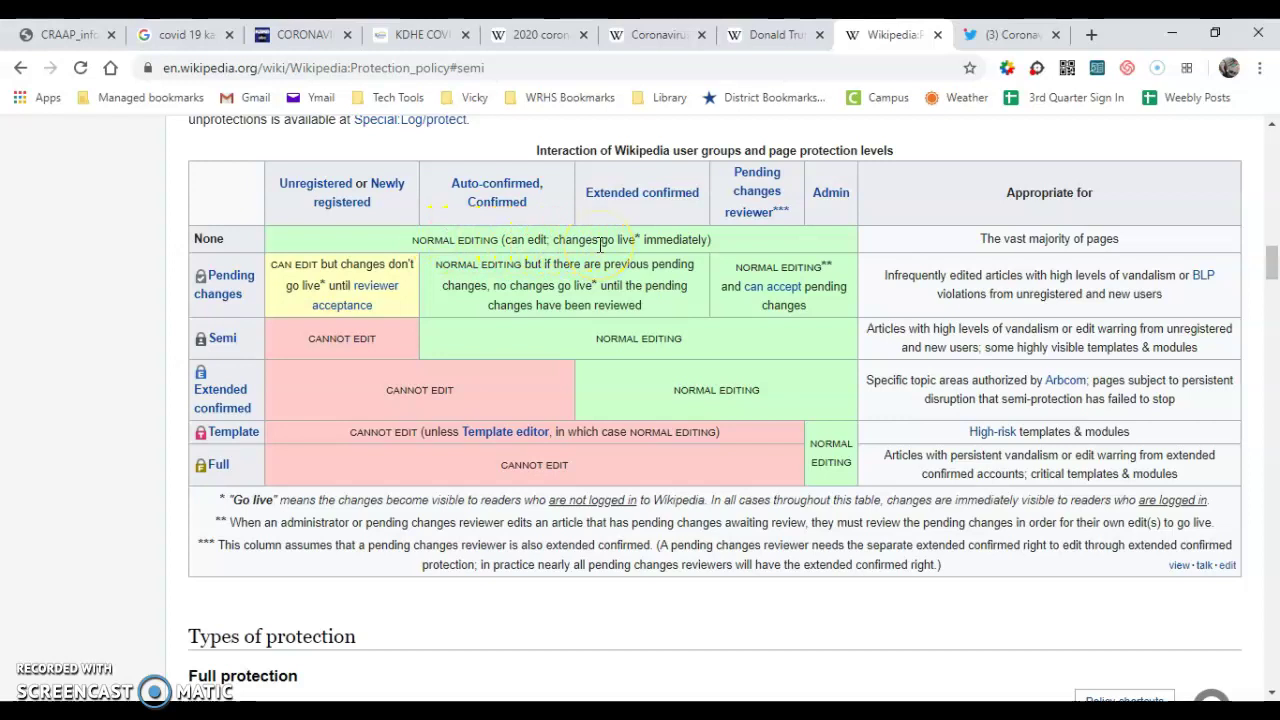
left_click(540, 34)
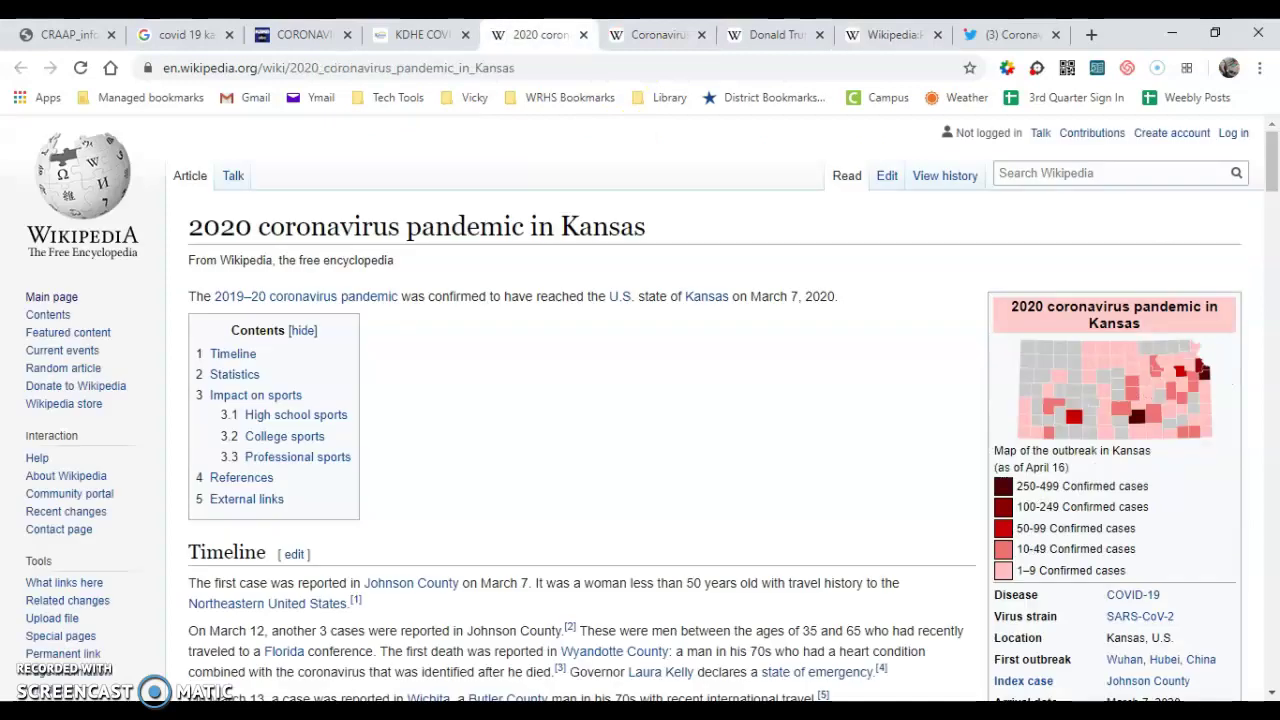
- Follow the protection lock on the "Coronavirus disease 2019" article to the semi-protection policy, read it, and close that page
left_click(655, 34)
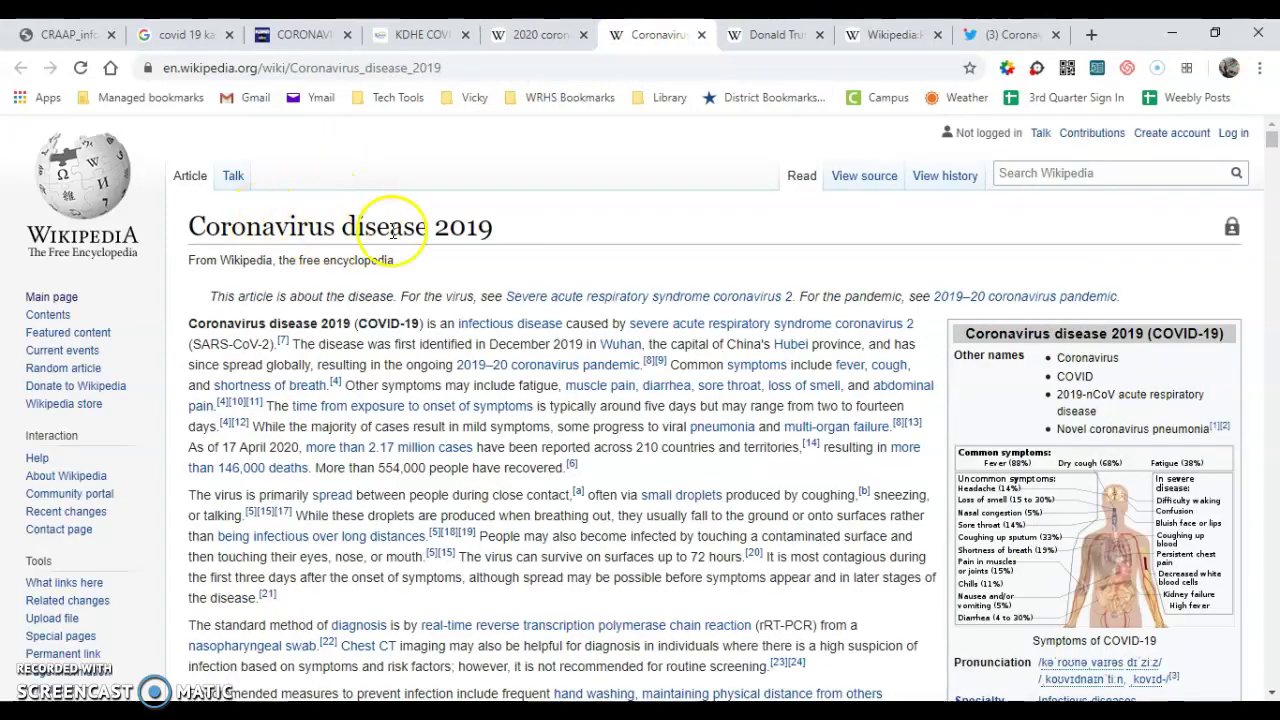
left_click(1233, 230)
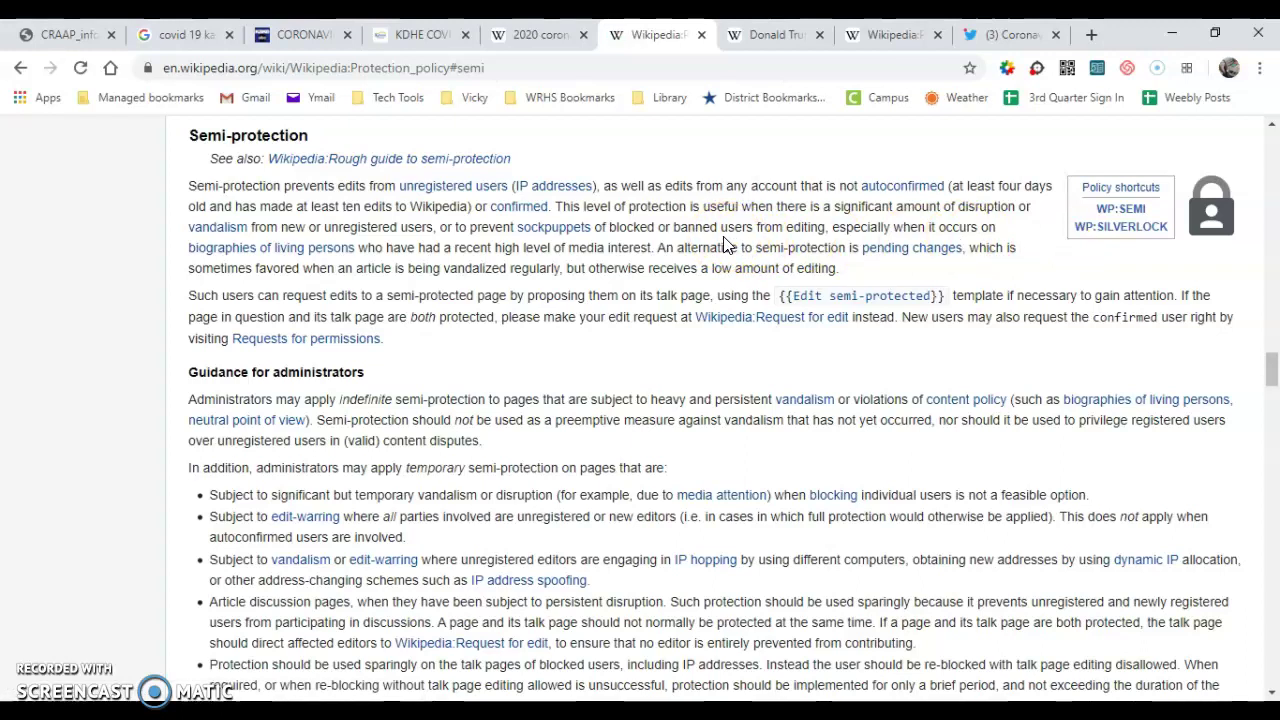
left_click(765, 52)
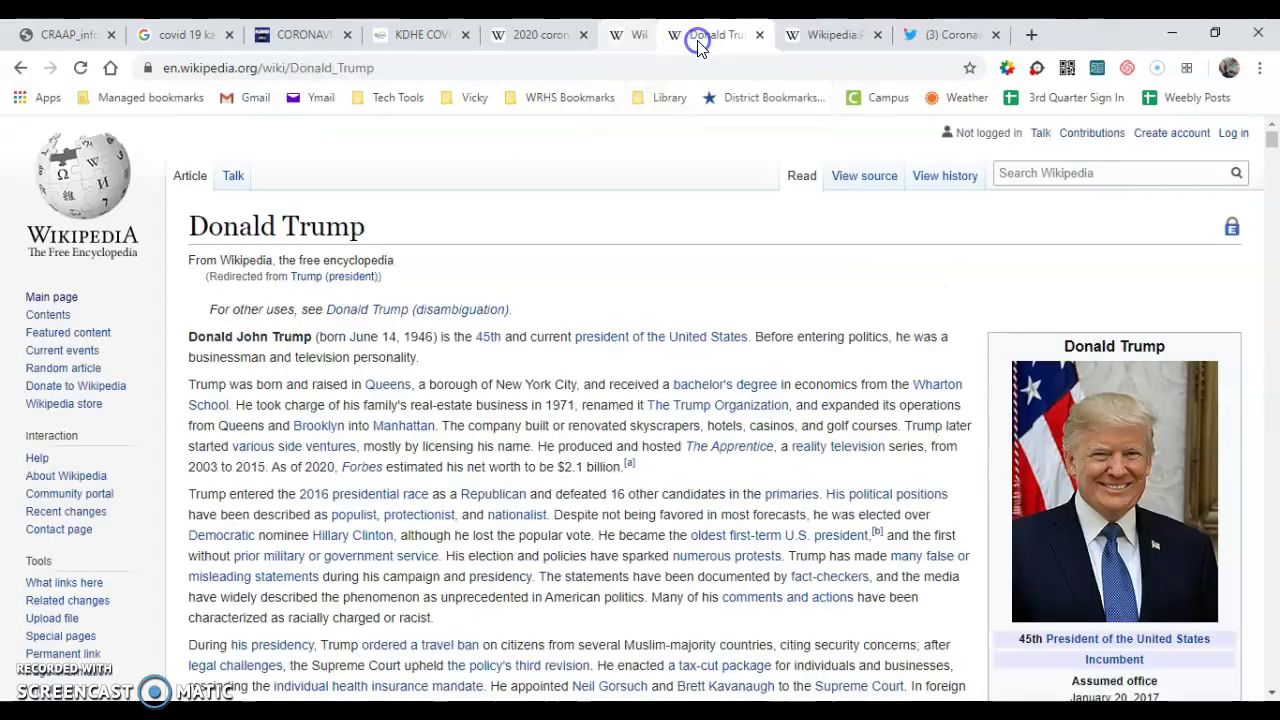
left_click(701, 35)
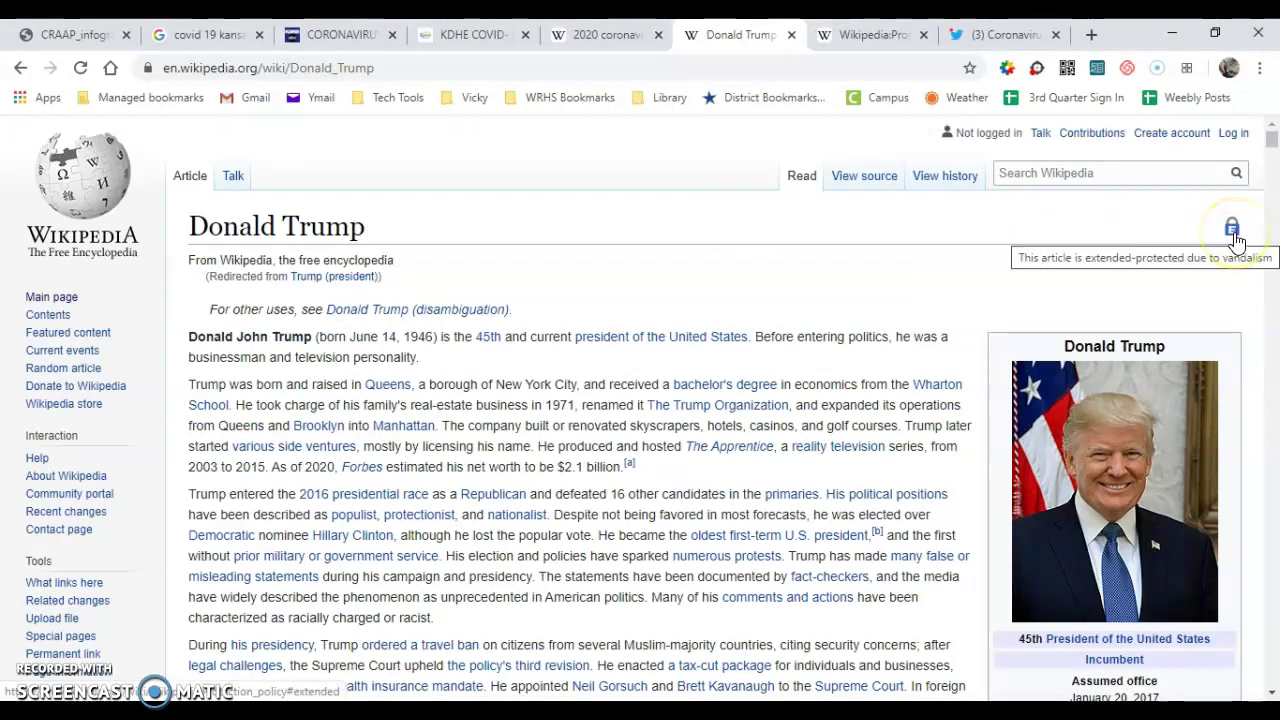
- Close the Donald Trump article after checking its protection lock, and read the extended confirmed protection rules in the protection policy
left_click(791, 34)
scroll(660, 410, "up", 4)
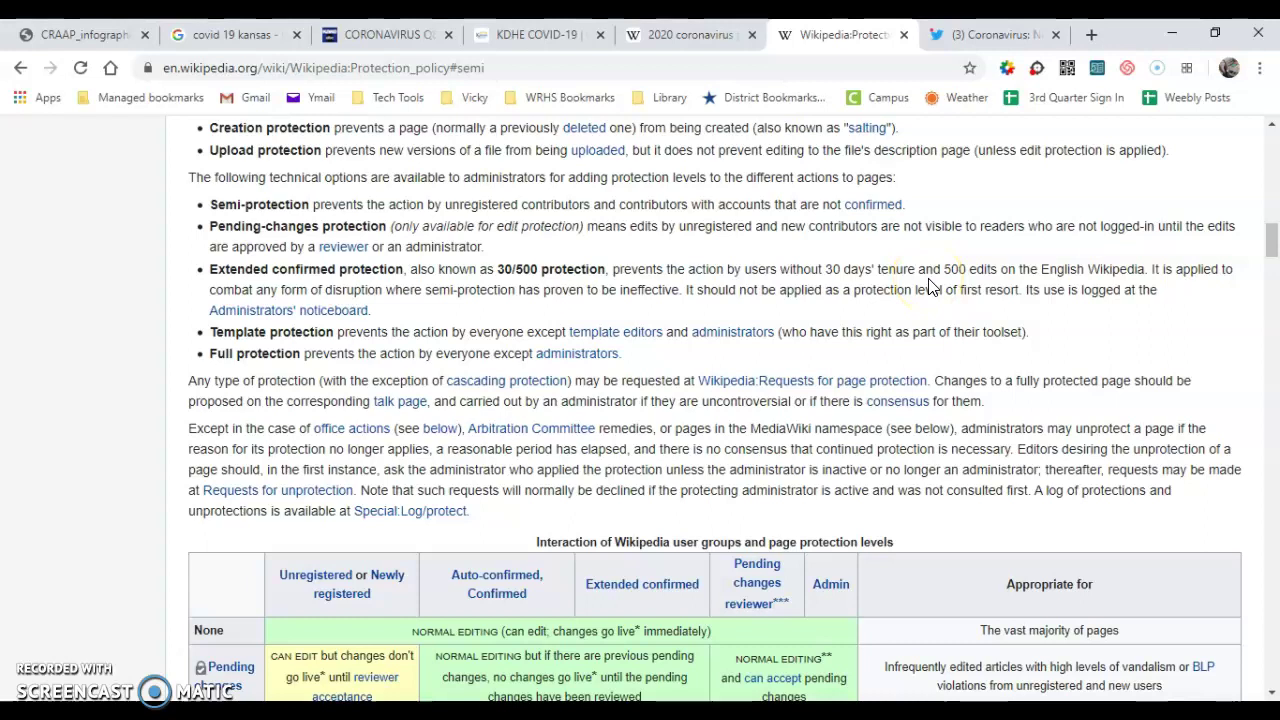
- Read the full protection rules in Wikipedia's protection policy and review the table of user groups and page protection levels again
scroll(928, 286, "down", 1)
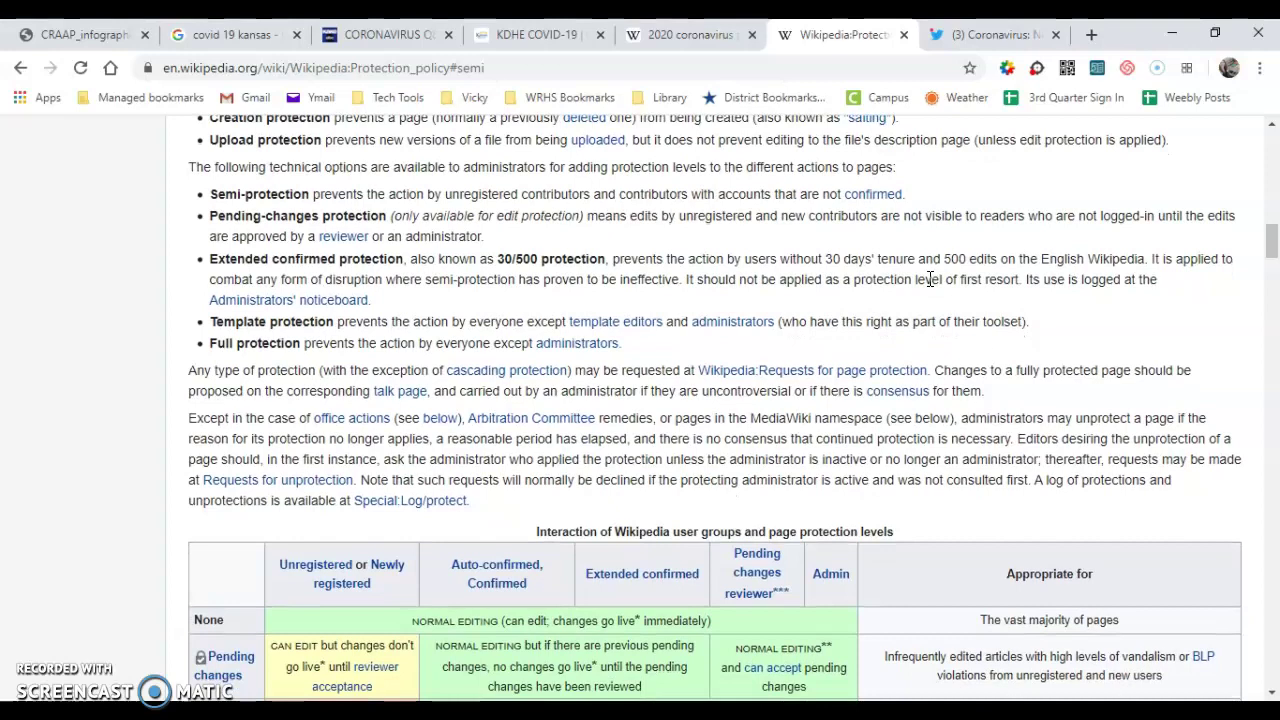
scroll(930, 279, "down", 8)
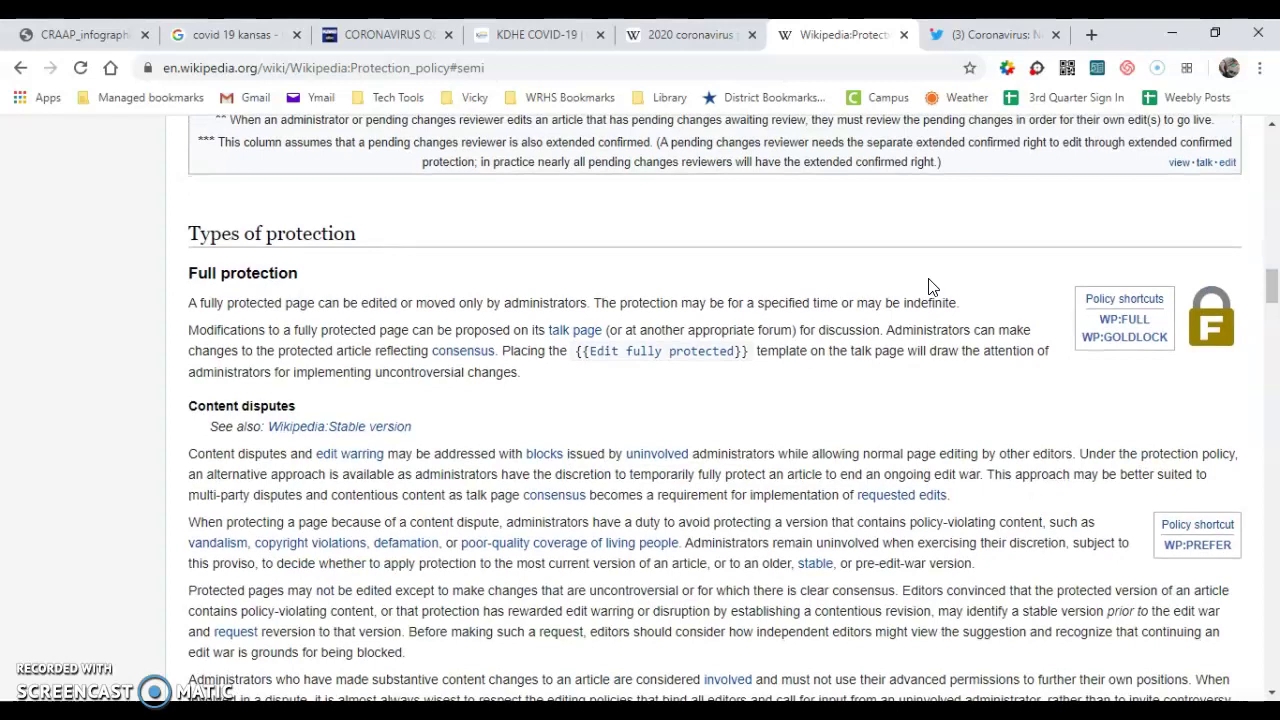
left_click(868, 347)
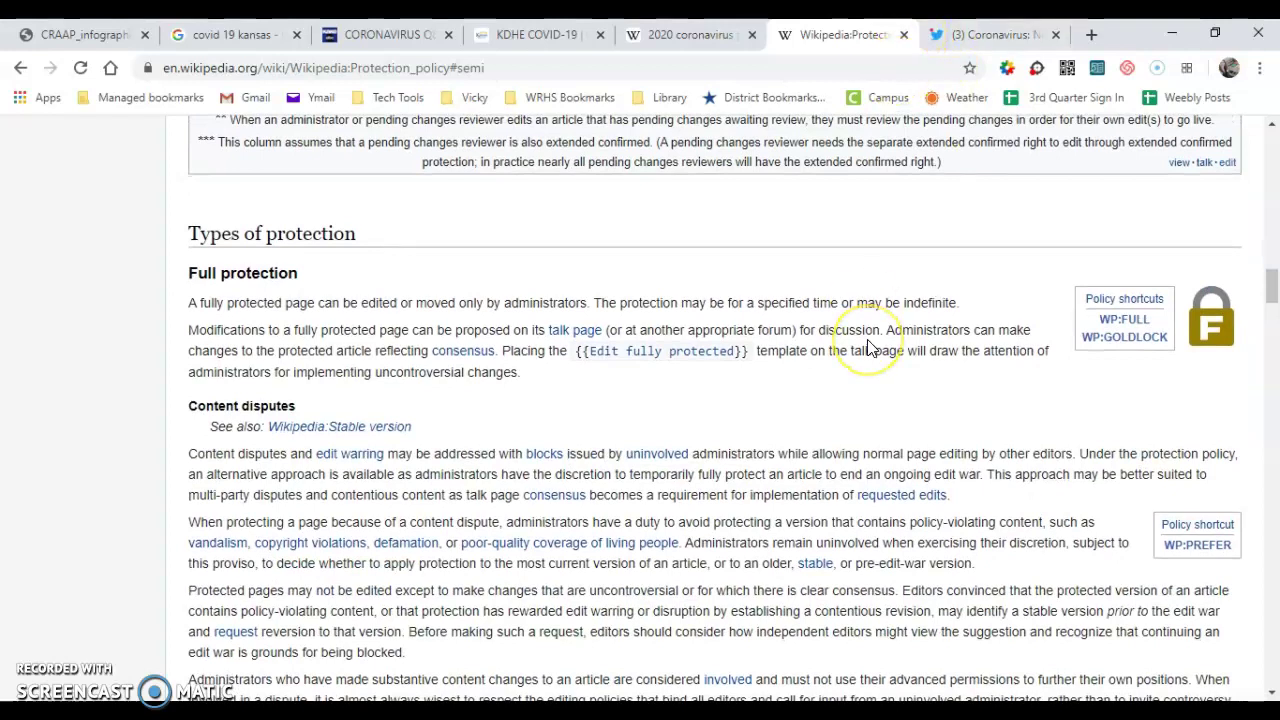
scroll(868, 347, "up", 1)
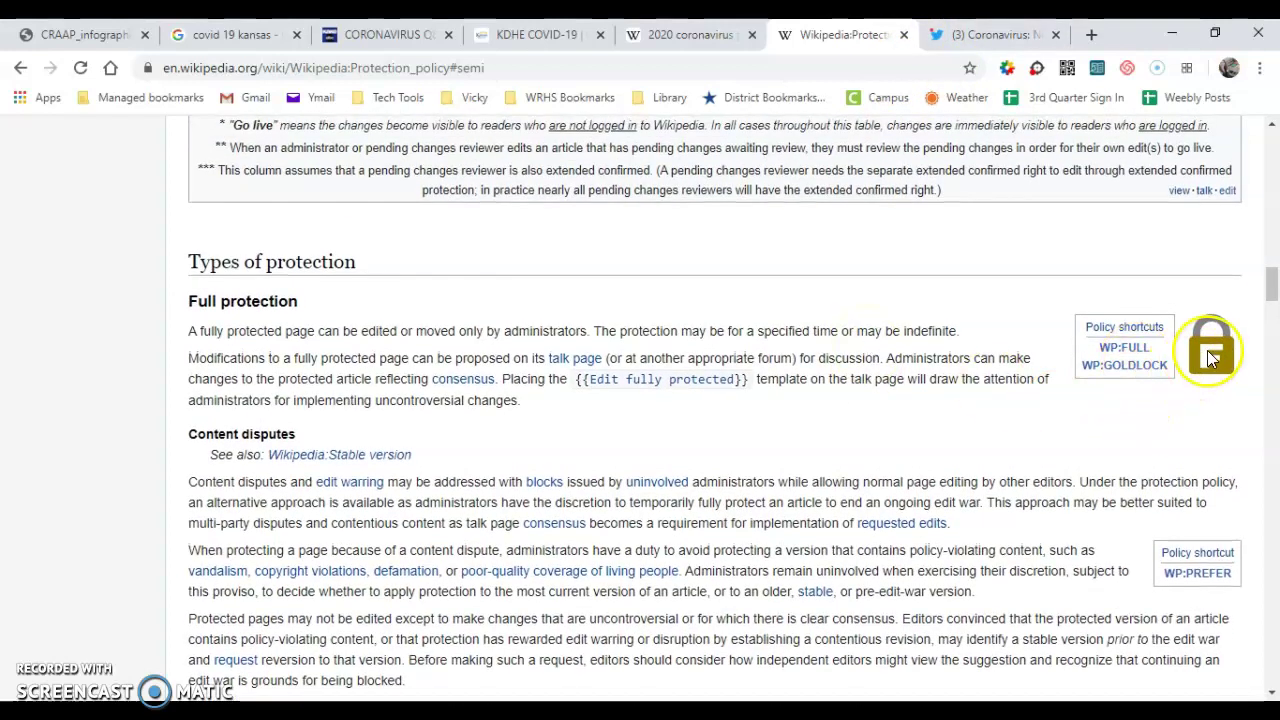
scroll(1207, 350, "up", 5)
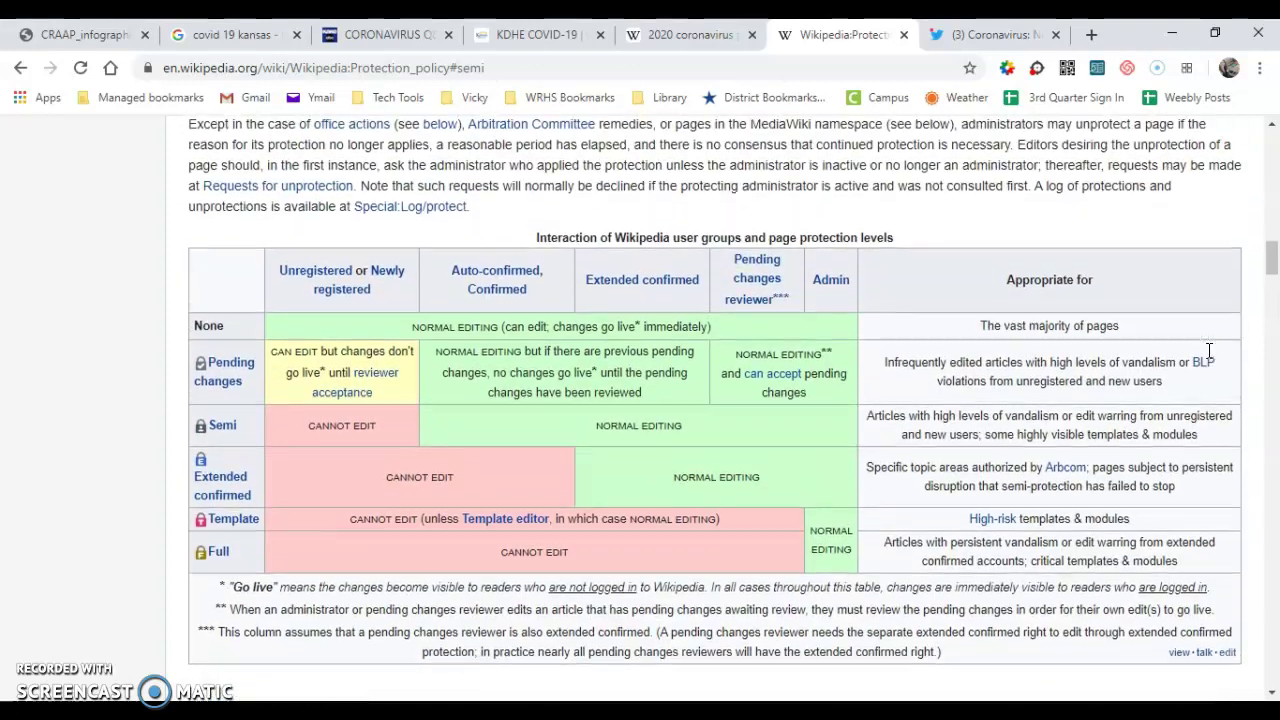
- Revisit the KDHE COVID-19 site, the KAKE coronavirus Q&A article and Wikipedia's Kansas pandemic article to compare them as sources
left_click(695, 35)
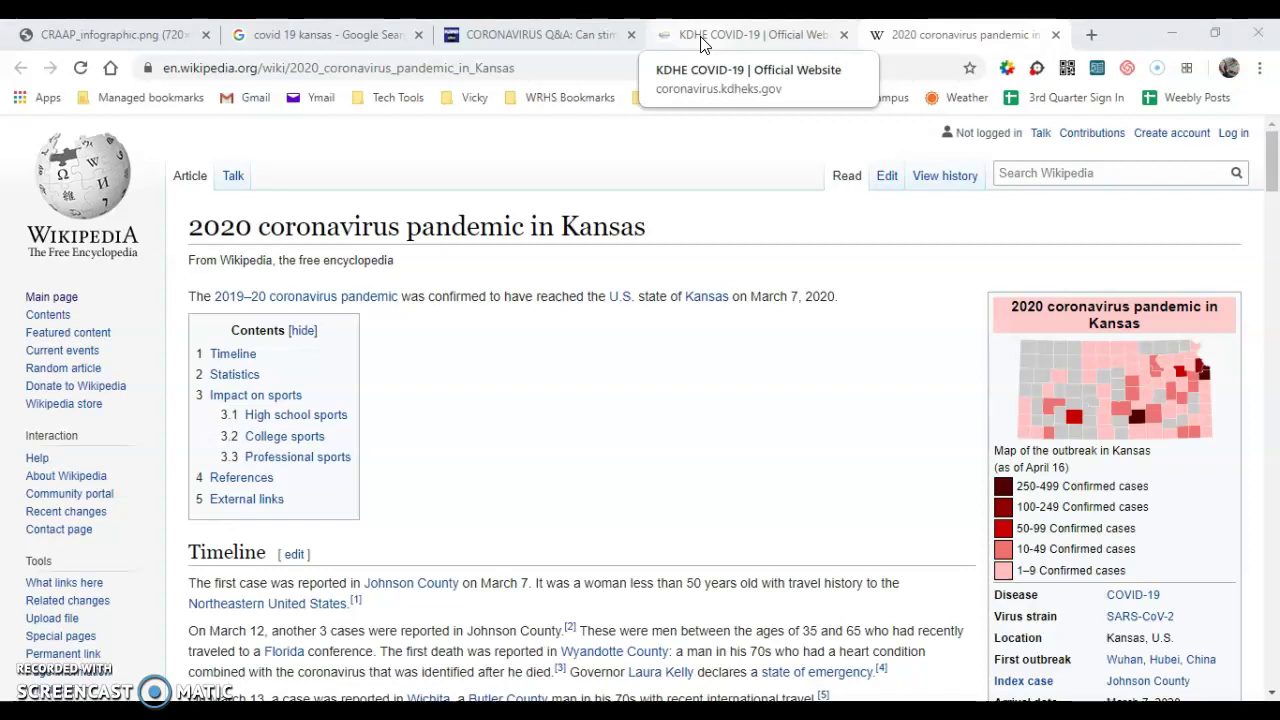
left_click(703, 44)
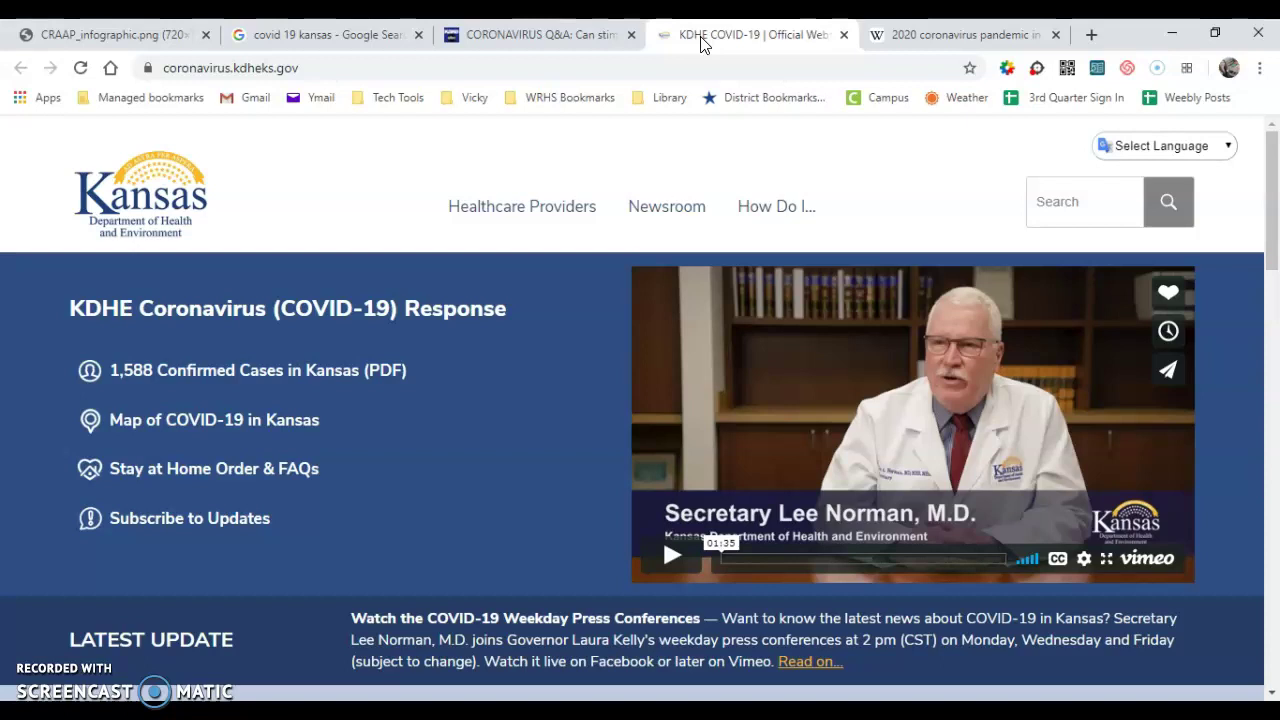
left_click(557, 40)
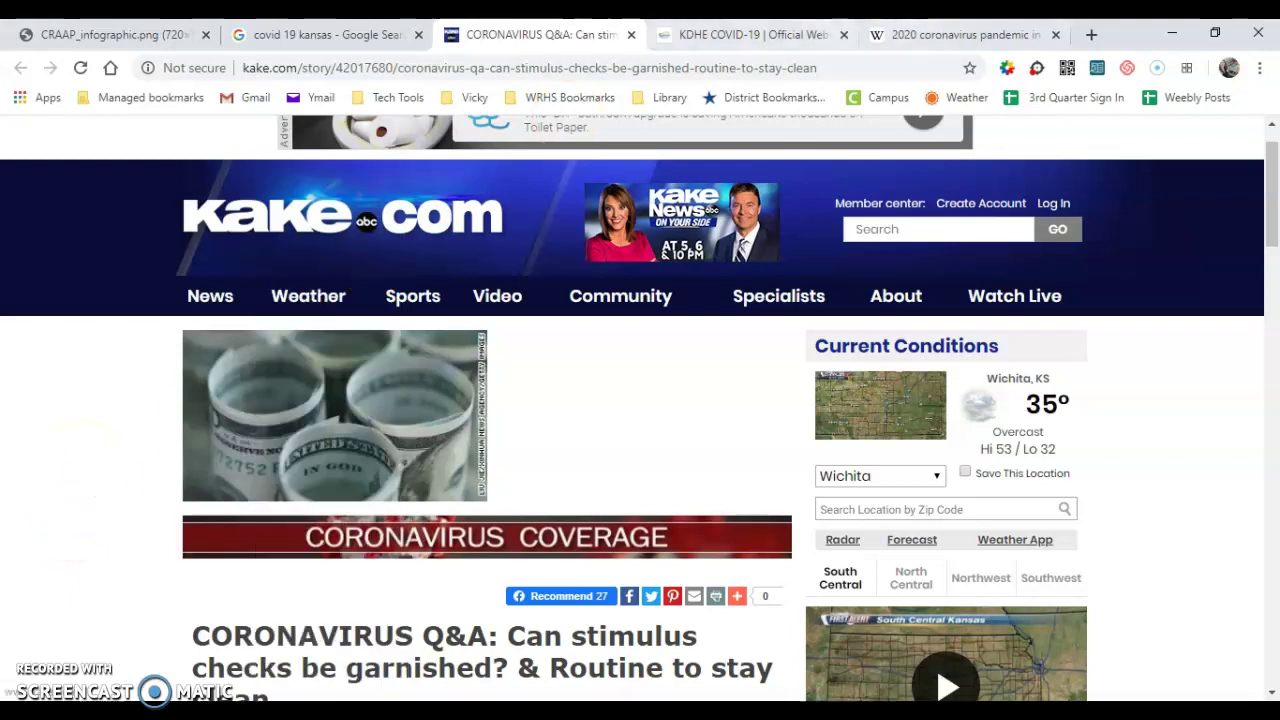
left_click(960, 34)
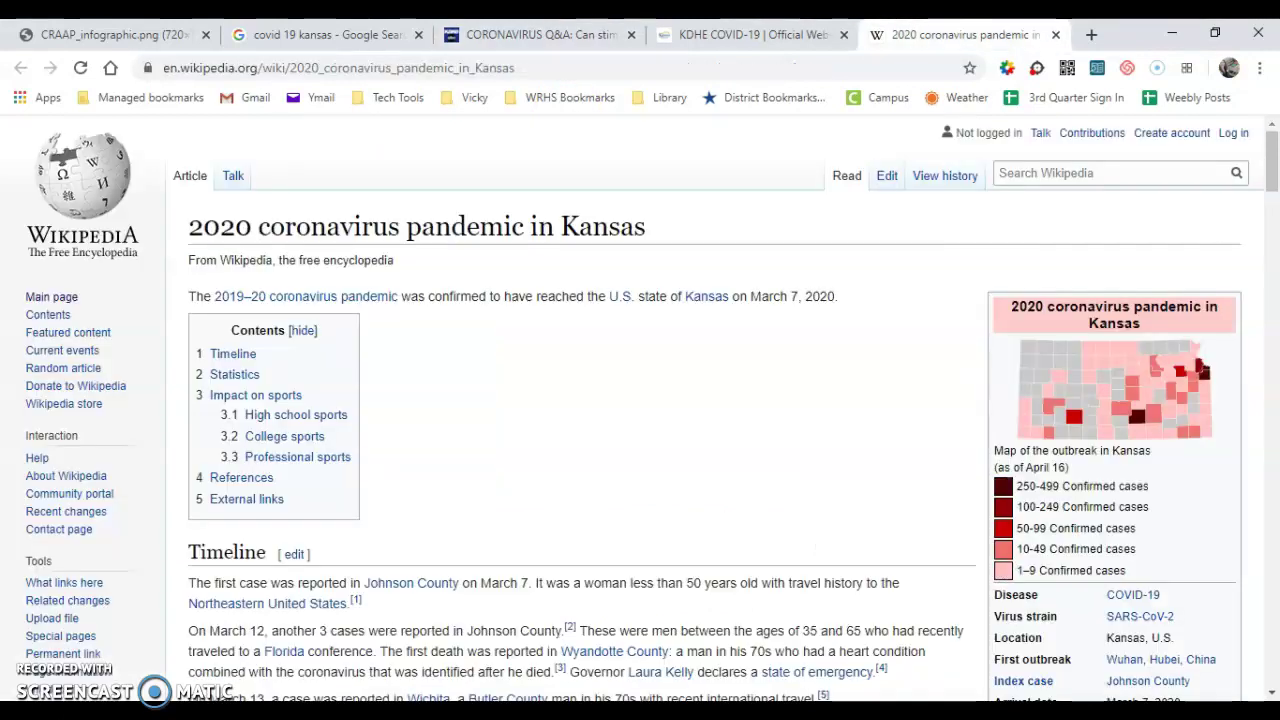